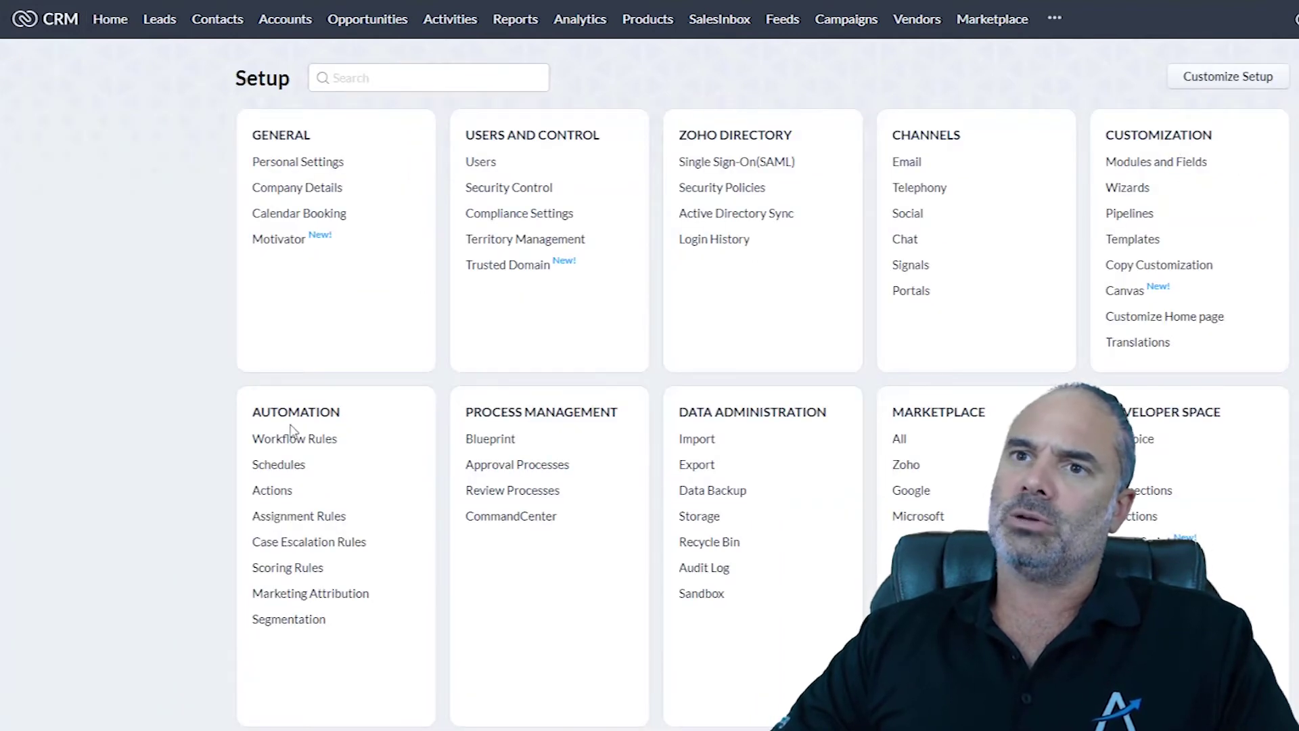
Start a new workflow rule from Workflow Rules and set its module to Tasks
left_click(303, 441)
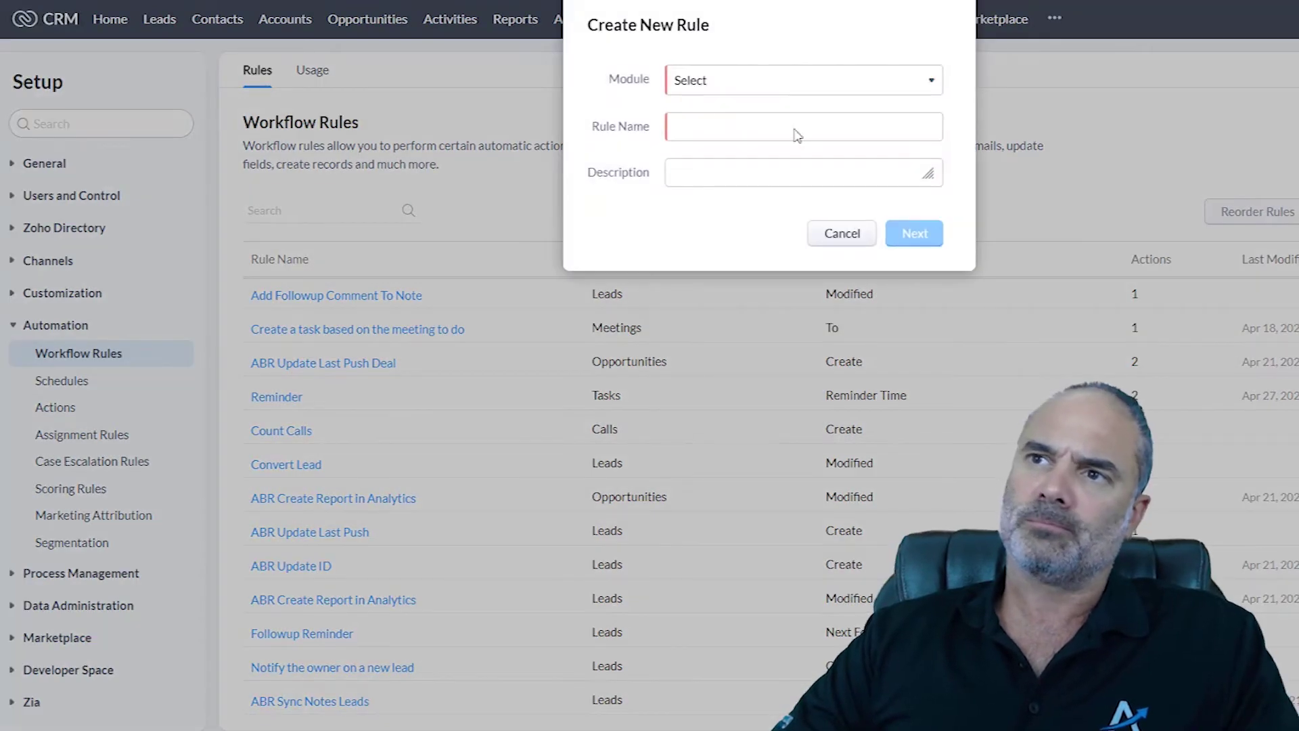
left_click(744, 93)
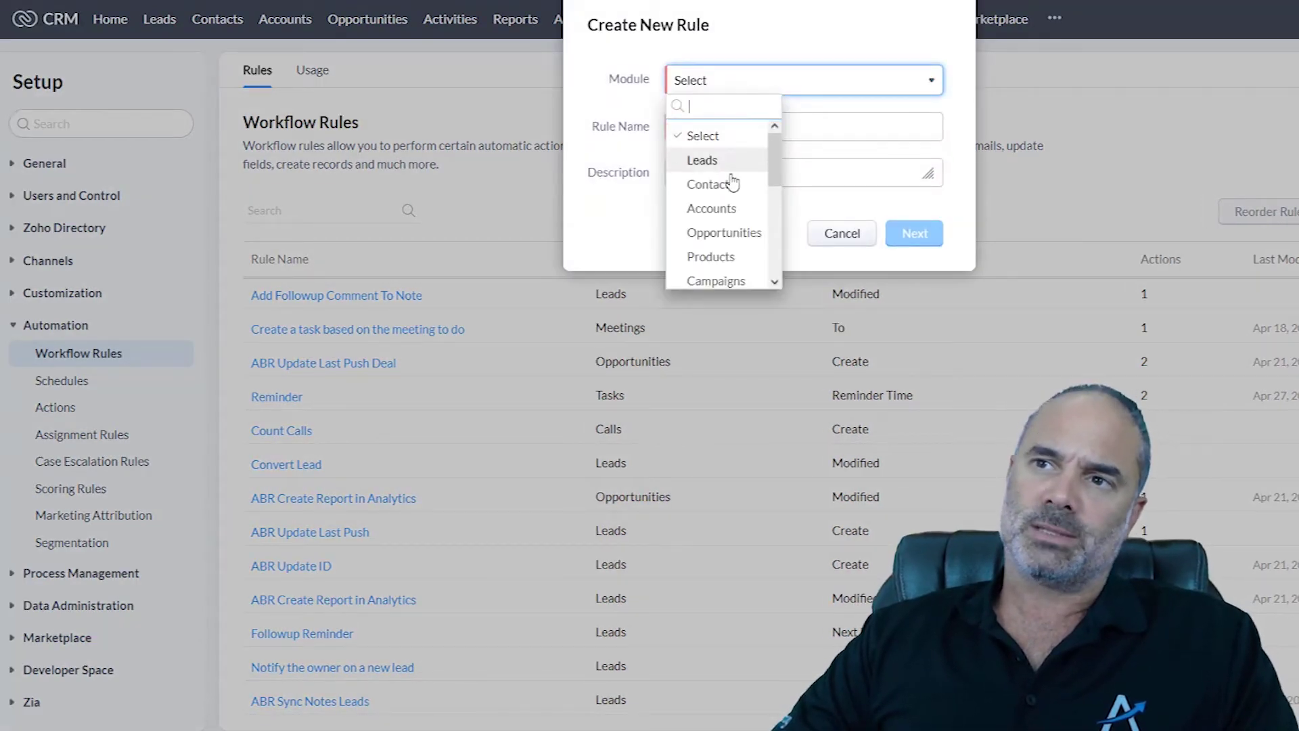
scroll(730, 186, "down", 2)
scroll(729, 213, "down", 2)
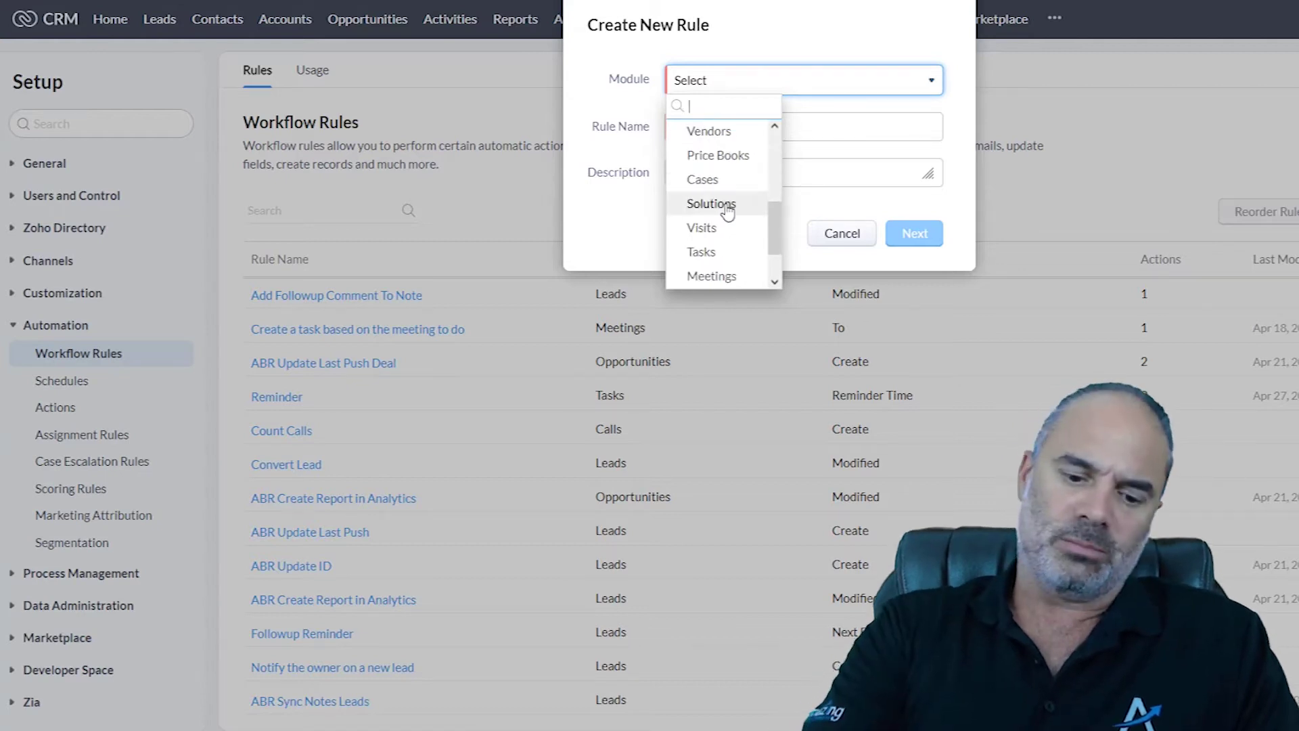
type("tas")
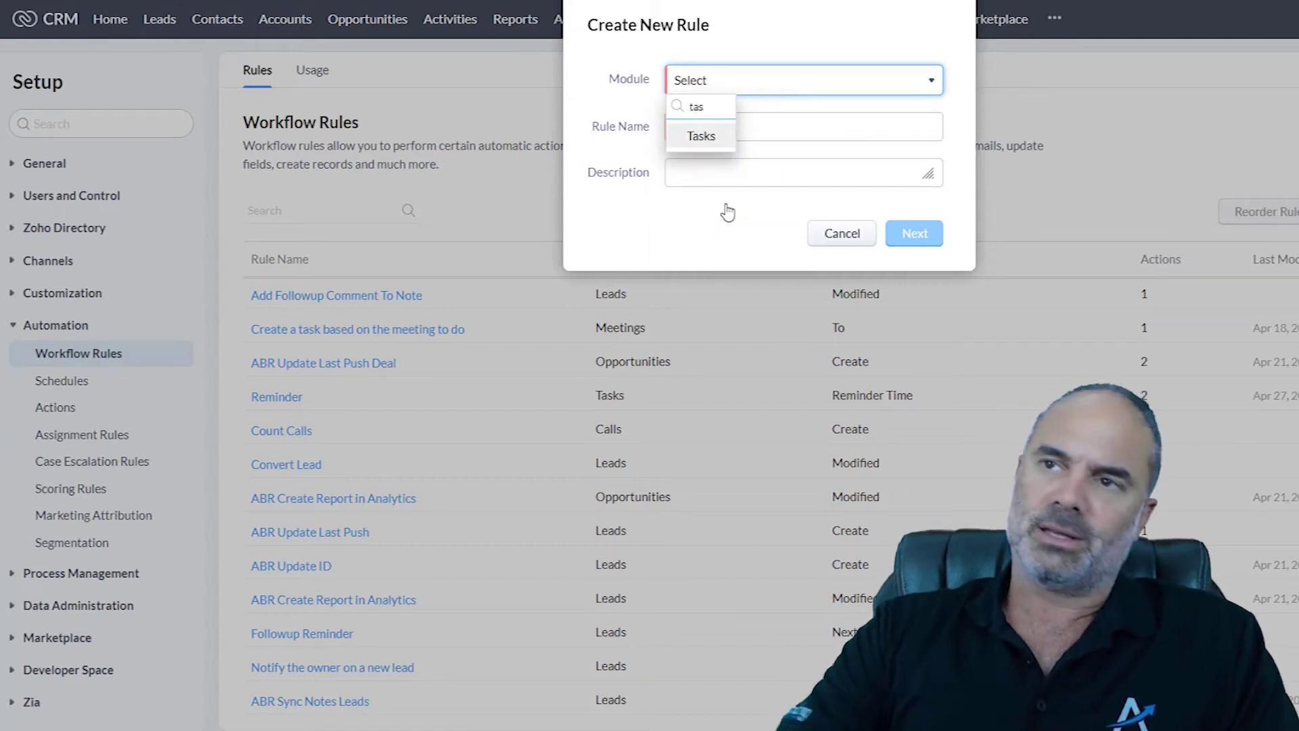
left_click(689, 147)
Name the rule 'Babysitting employees'
left_click(710, 128)
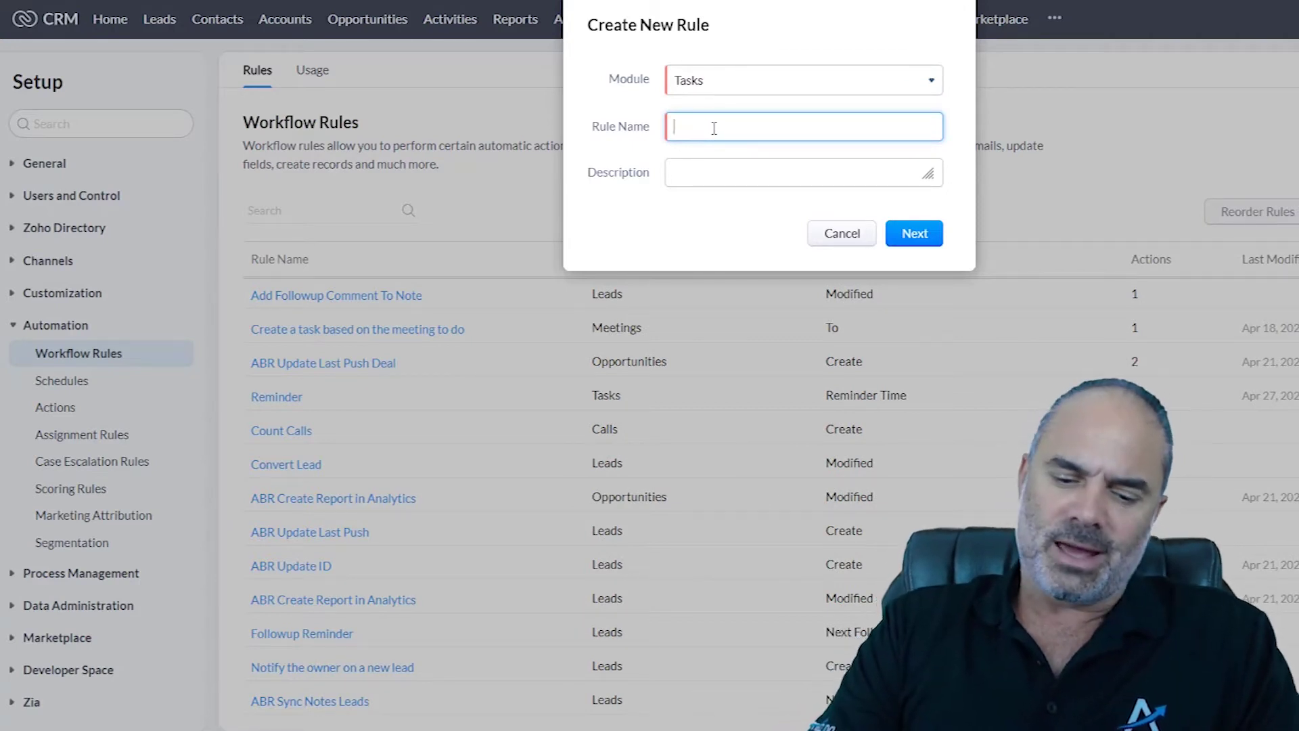
type("By")
key("BackSpace")
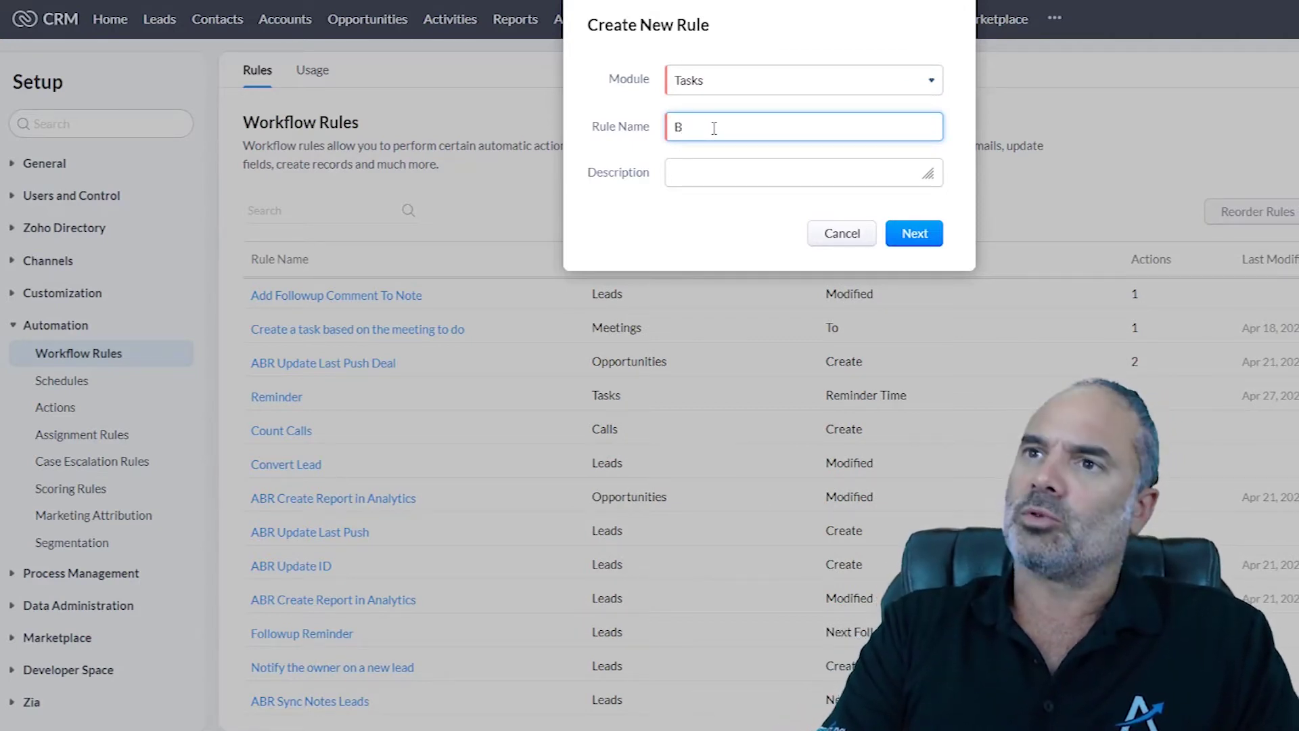
type("abys")
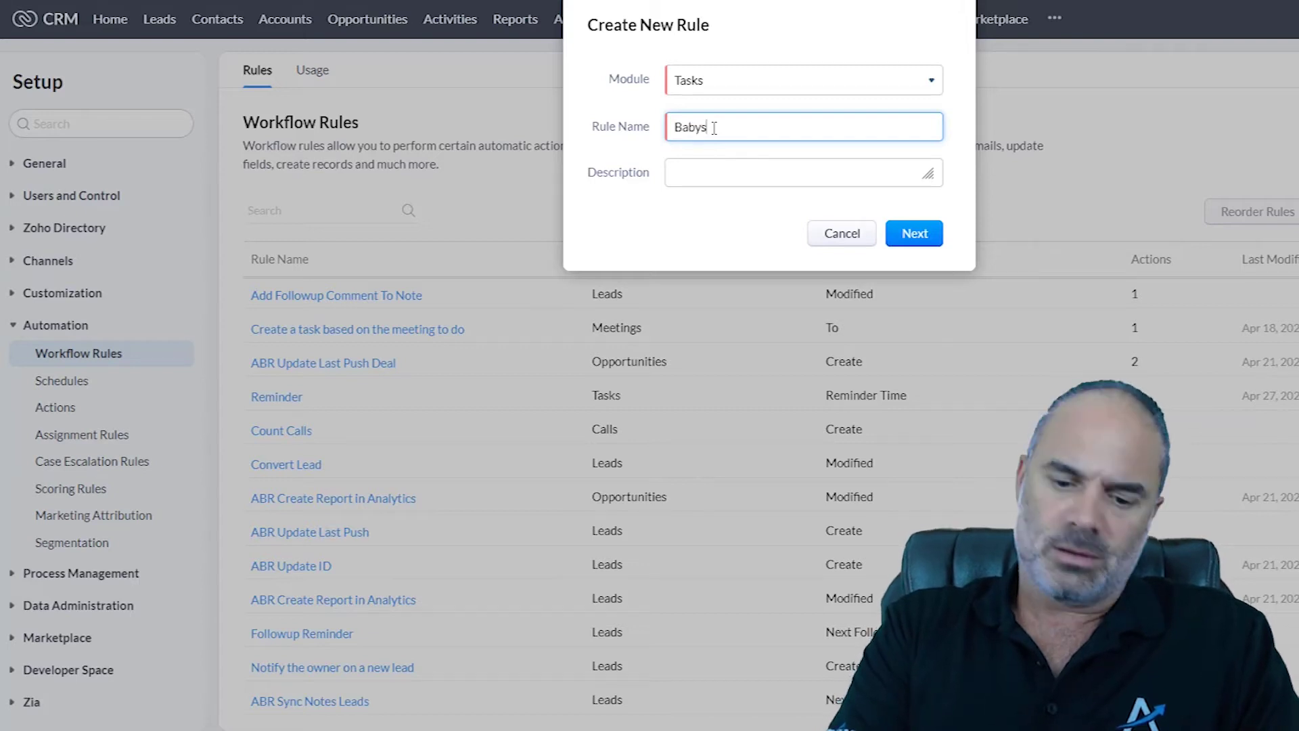
type("itting")
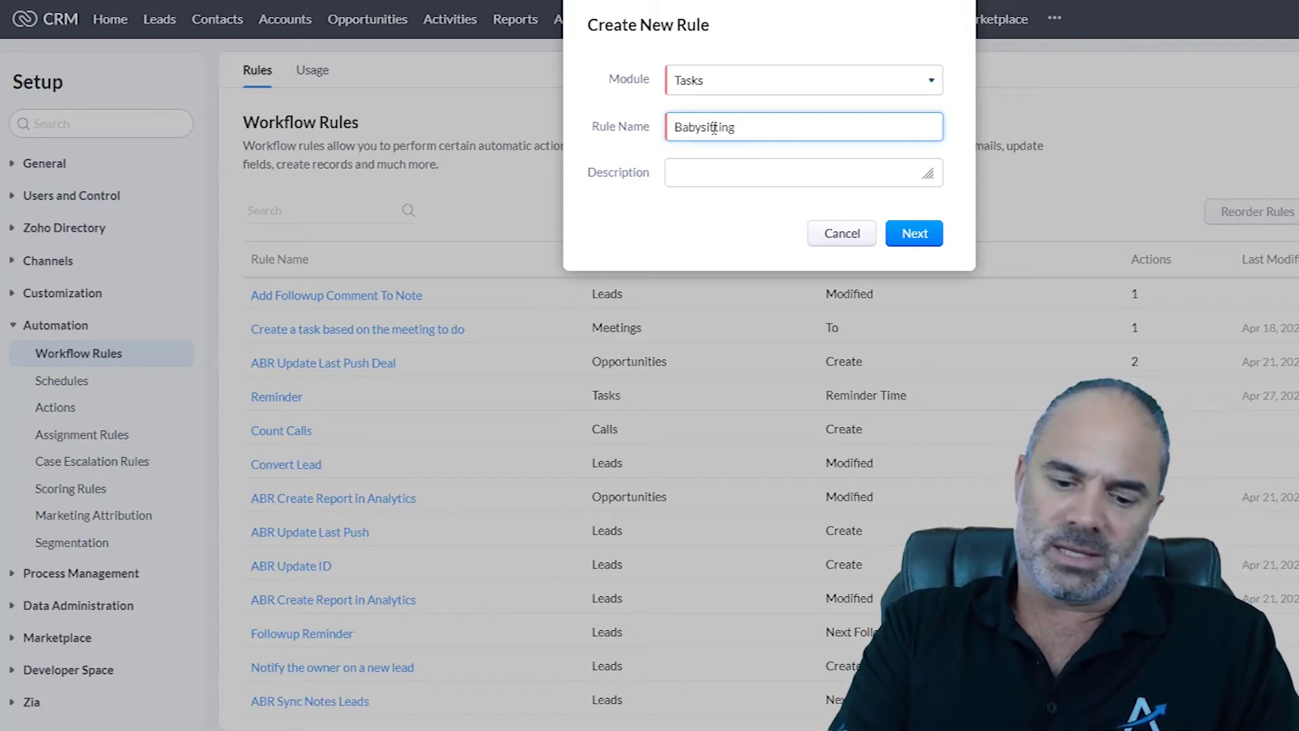
type(" employ")
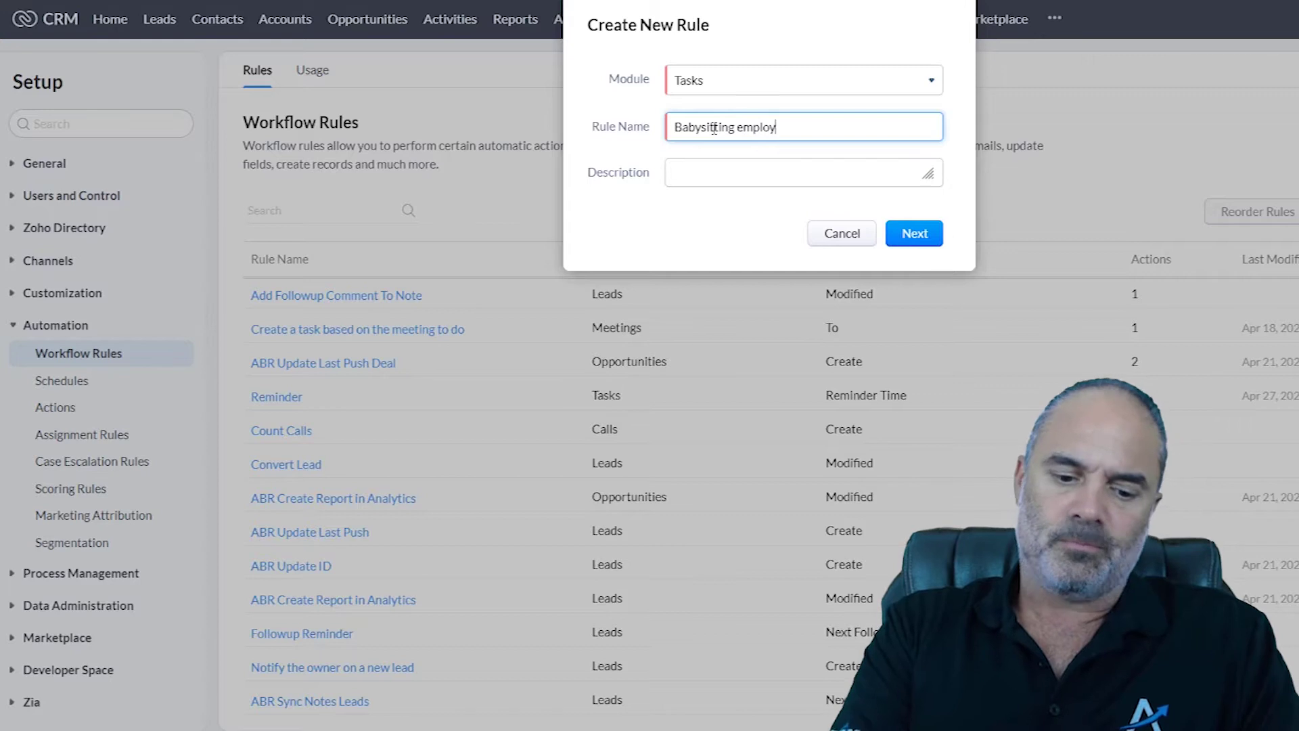
type("ees")
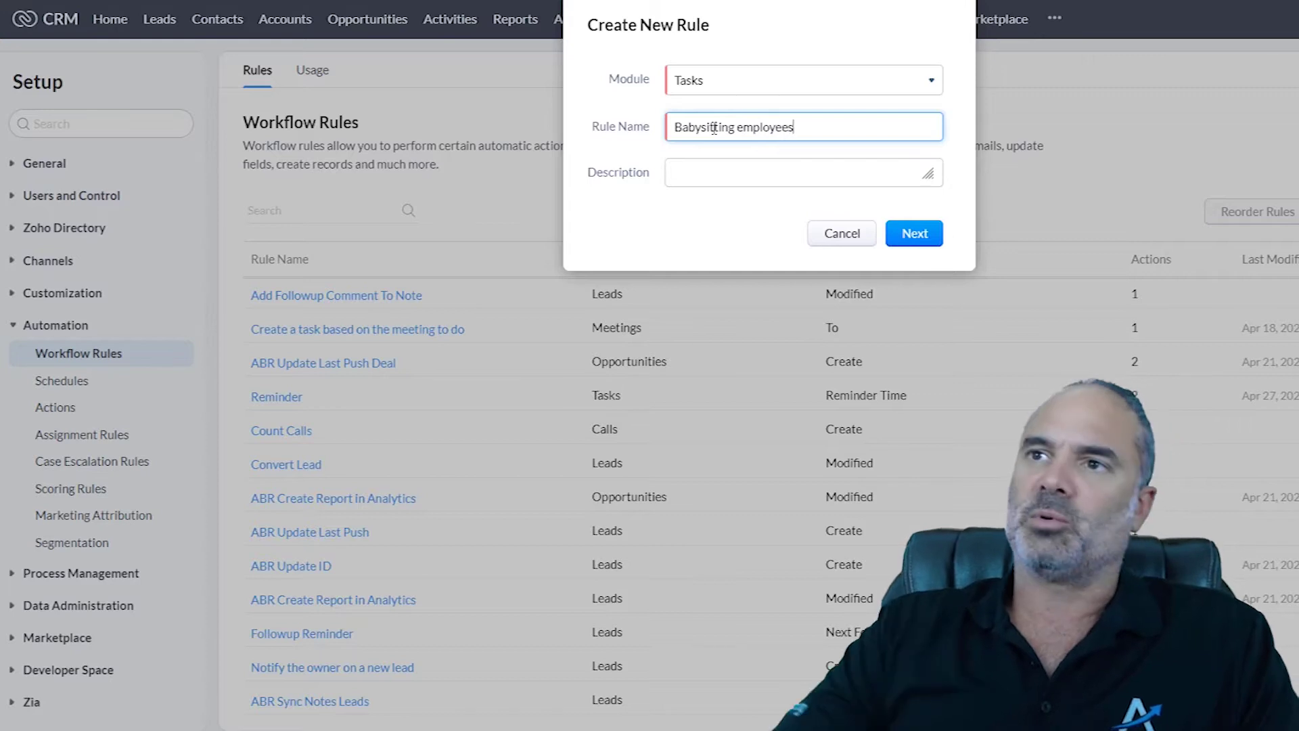
Trigger the rule On a Date/Time, 1 day after the task's Due Date
left_click(931, 237)
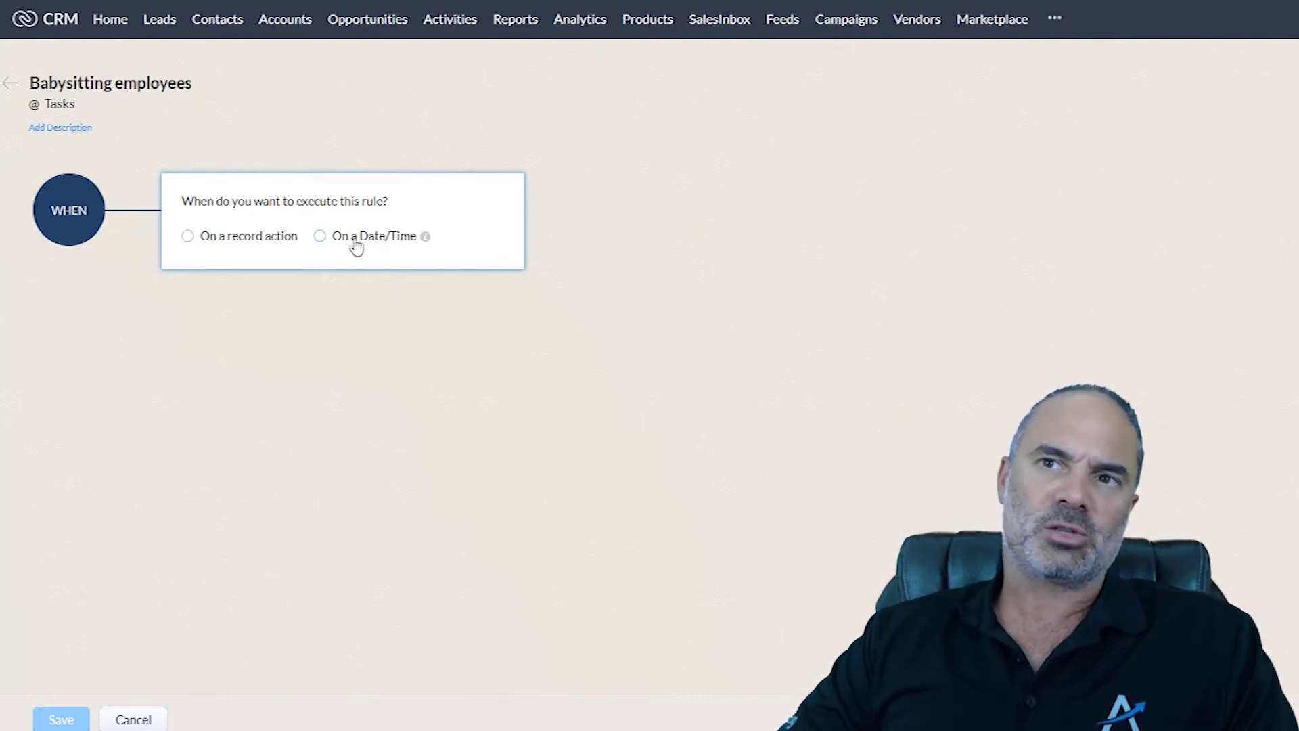
left_click(377, 238)
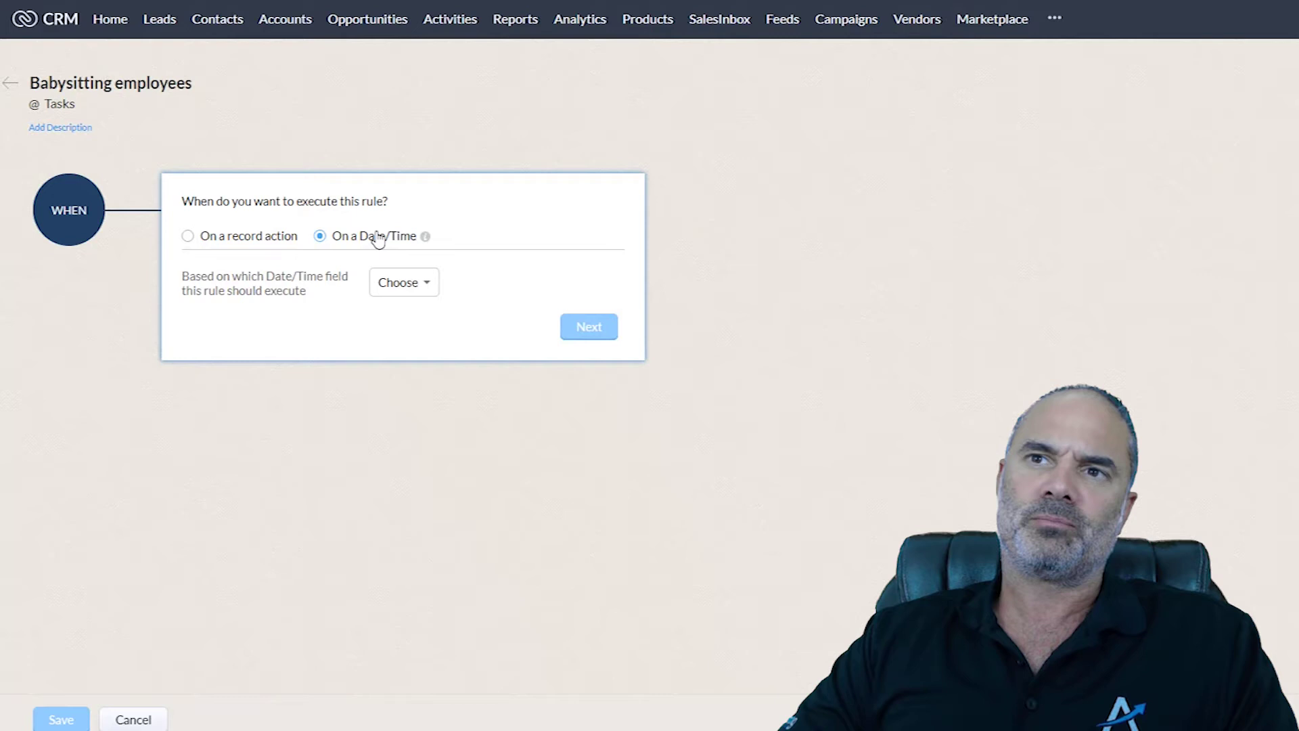
left_click(403, 281)
scroll(433, 257, "down", 1)
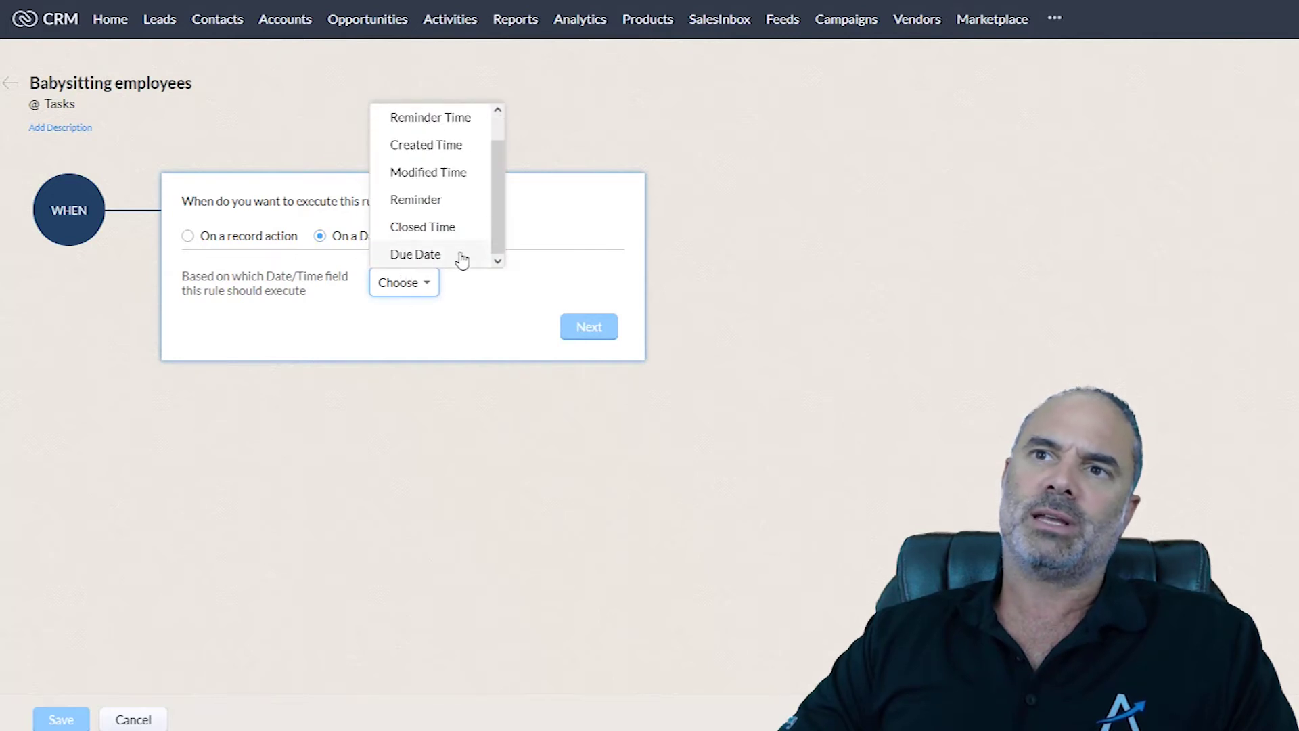
left_click(439, 255)
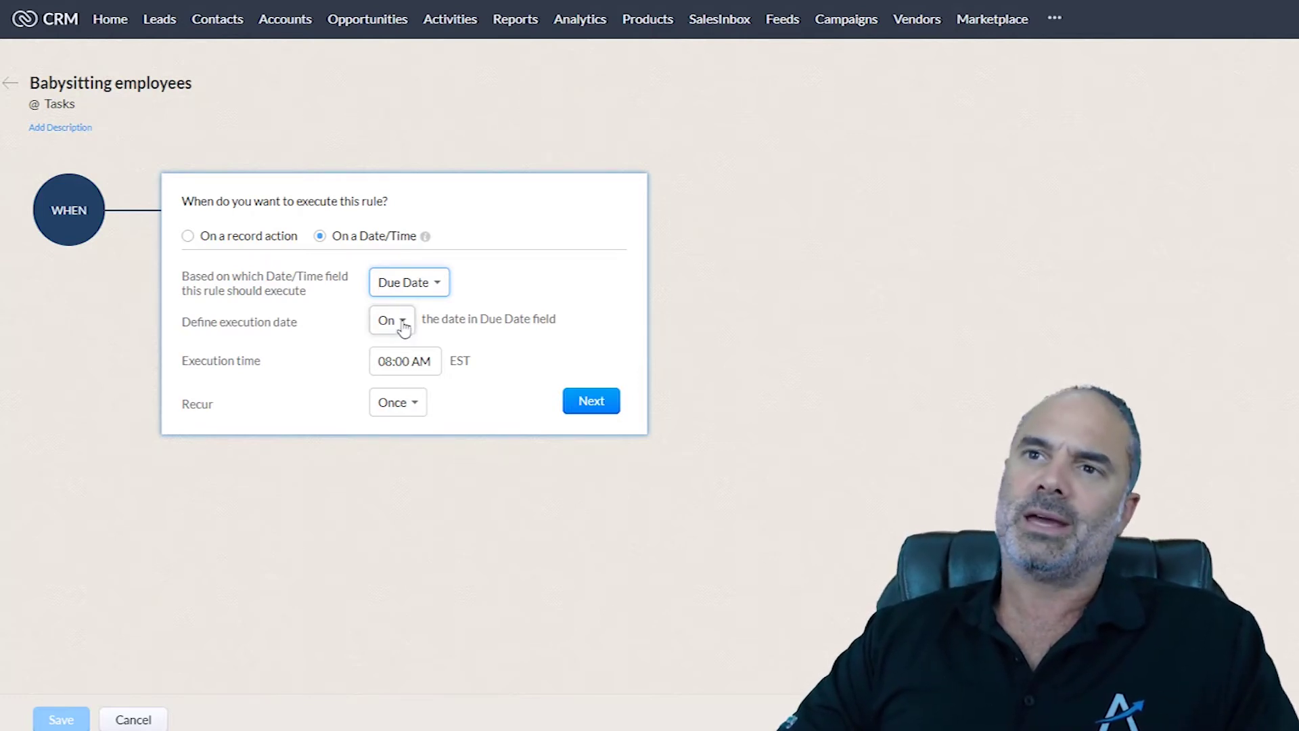
left_click(400, 327)
scroll(426, 291, "down", 3)
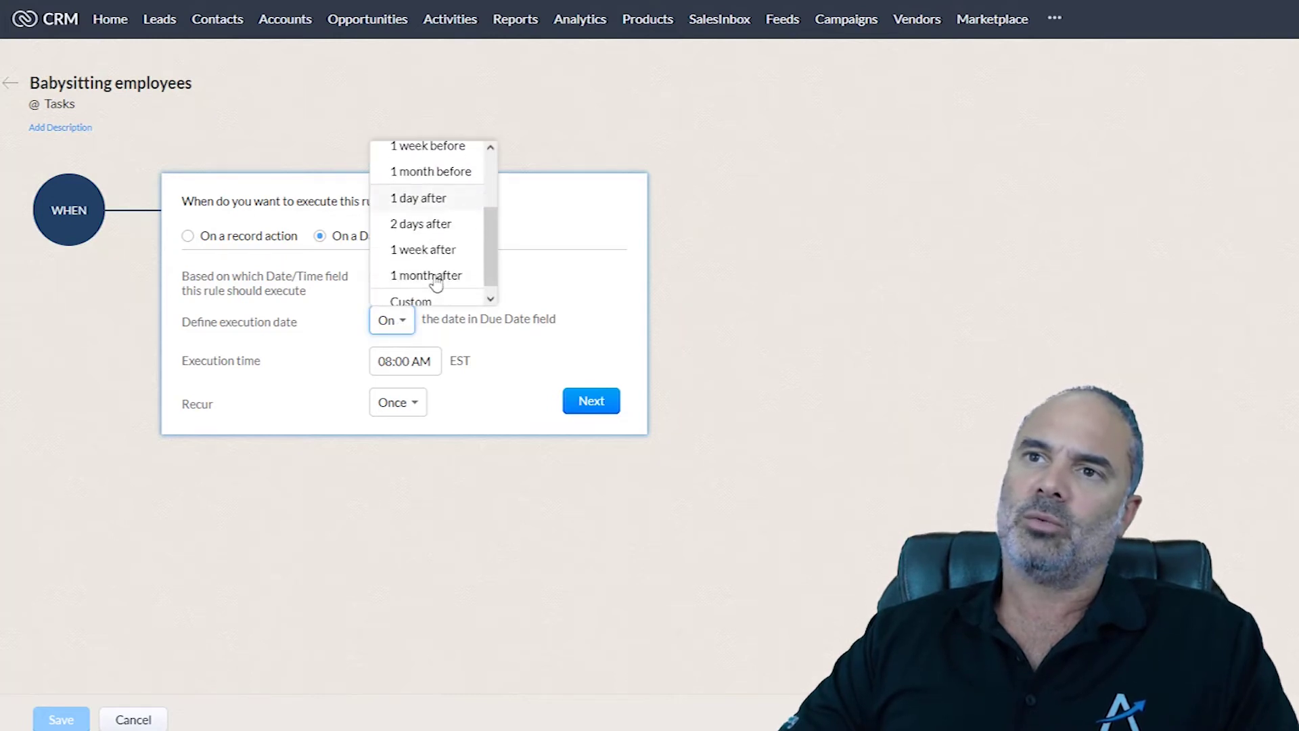
left_click(433, 203)
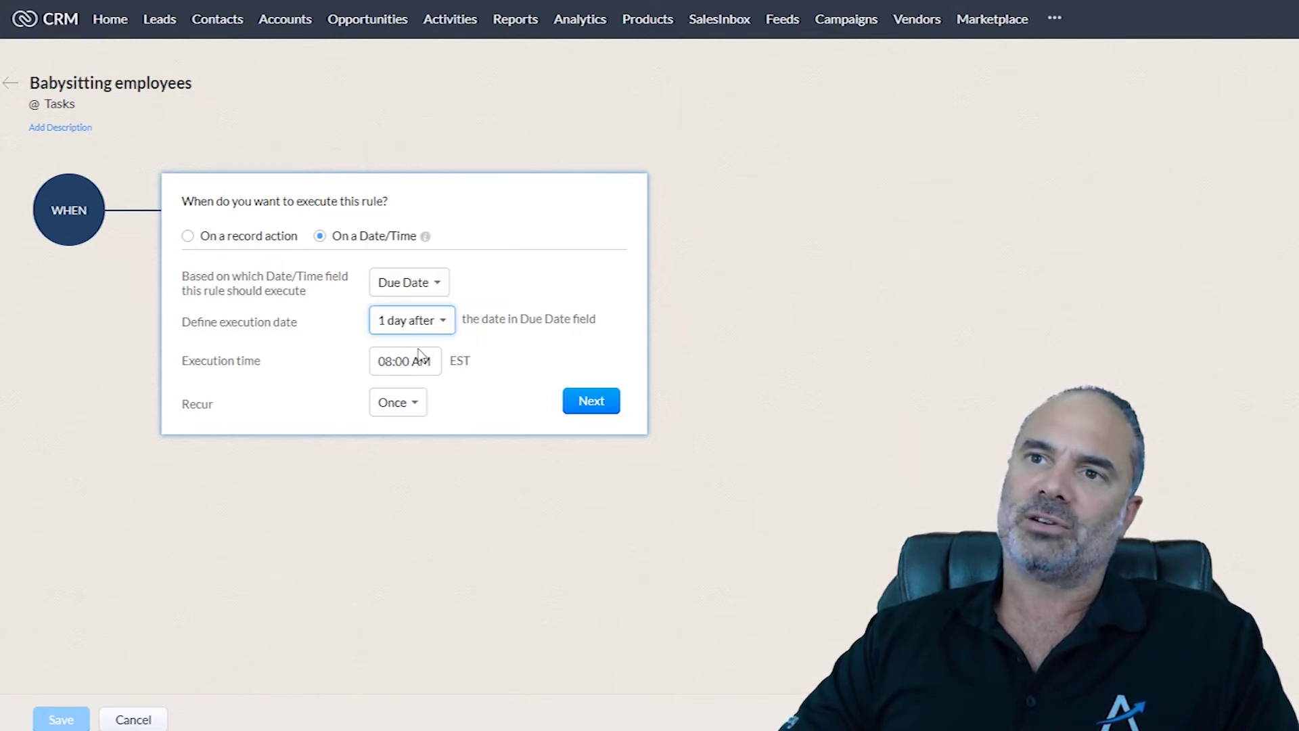
Set the execution time to 01:30 PM and recurrence to Once
left_click(409, 356)
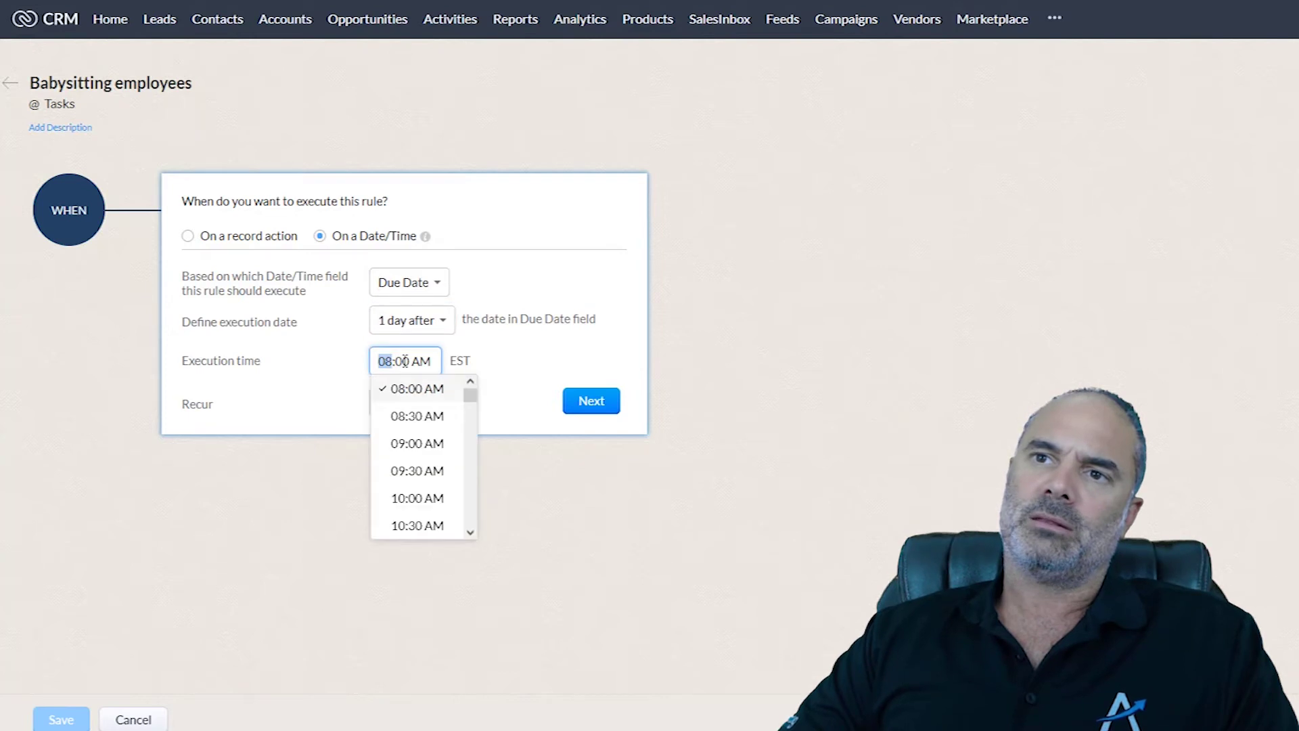
scroll(433, 433, "down", 1)
scroll(430, 453, "up", 1)
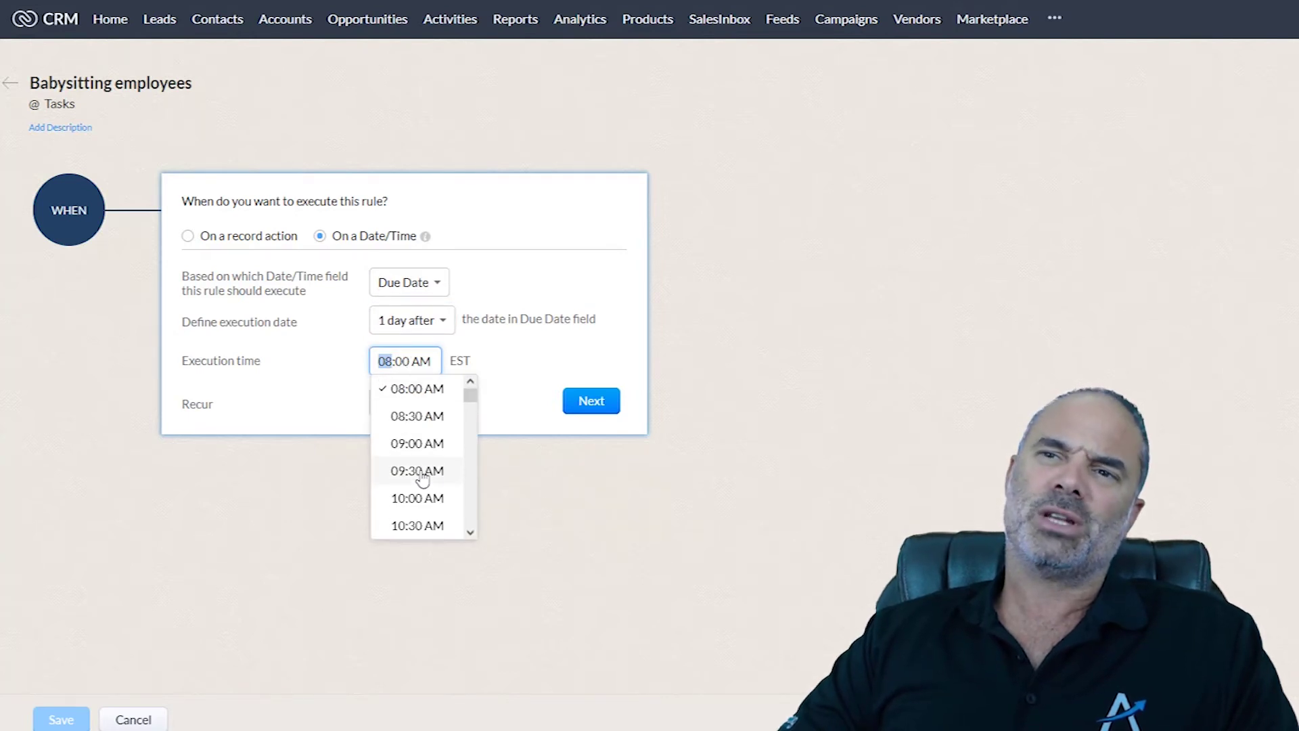
scroll(424, 476, "down", 3)
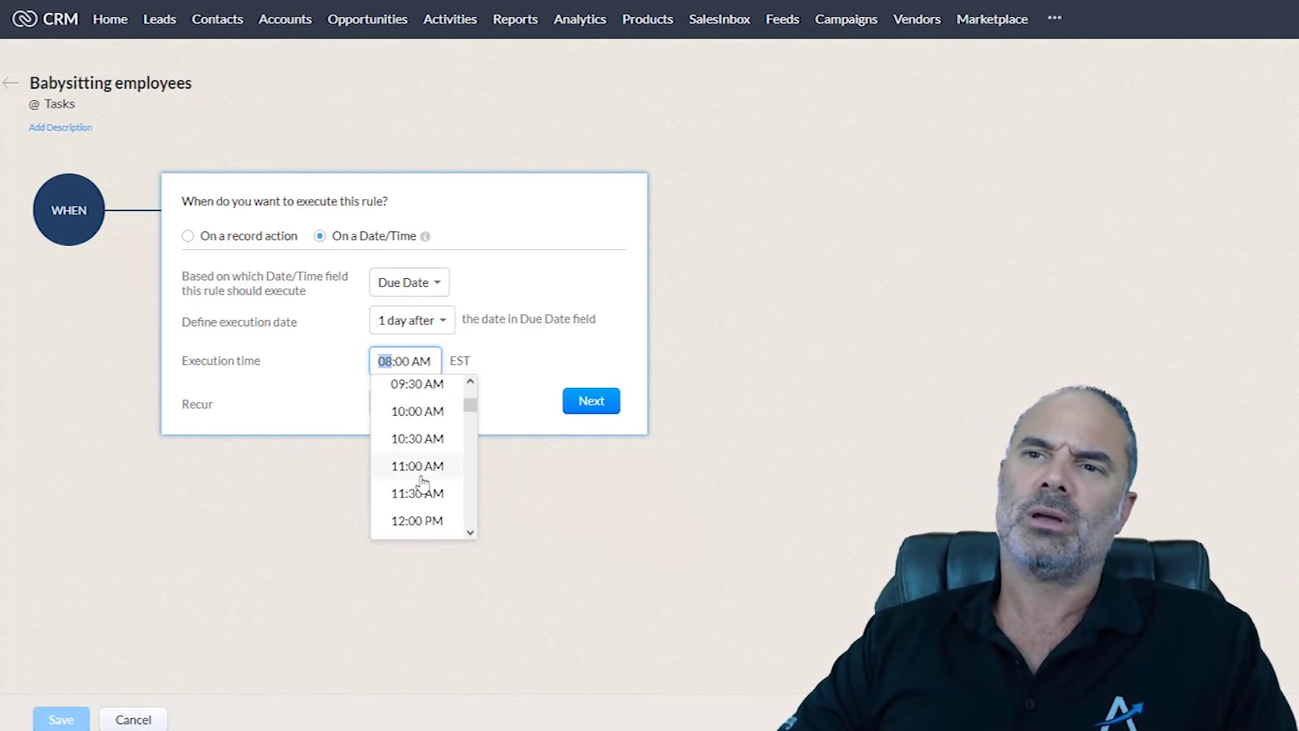
scroll(423, 477, "down", 3)
left_click(429, 517)
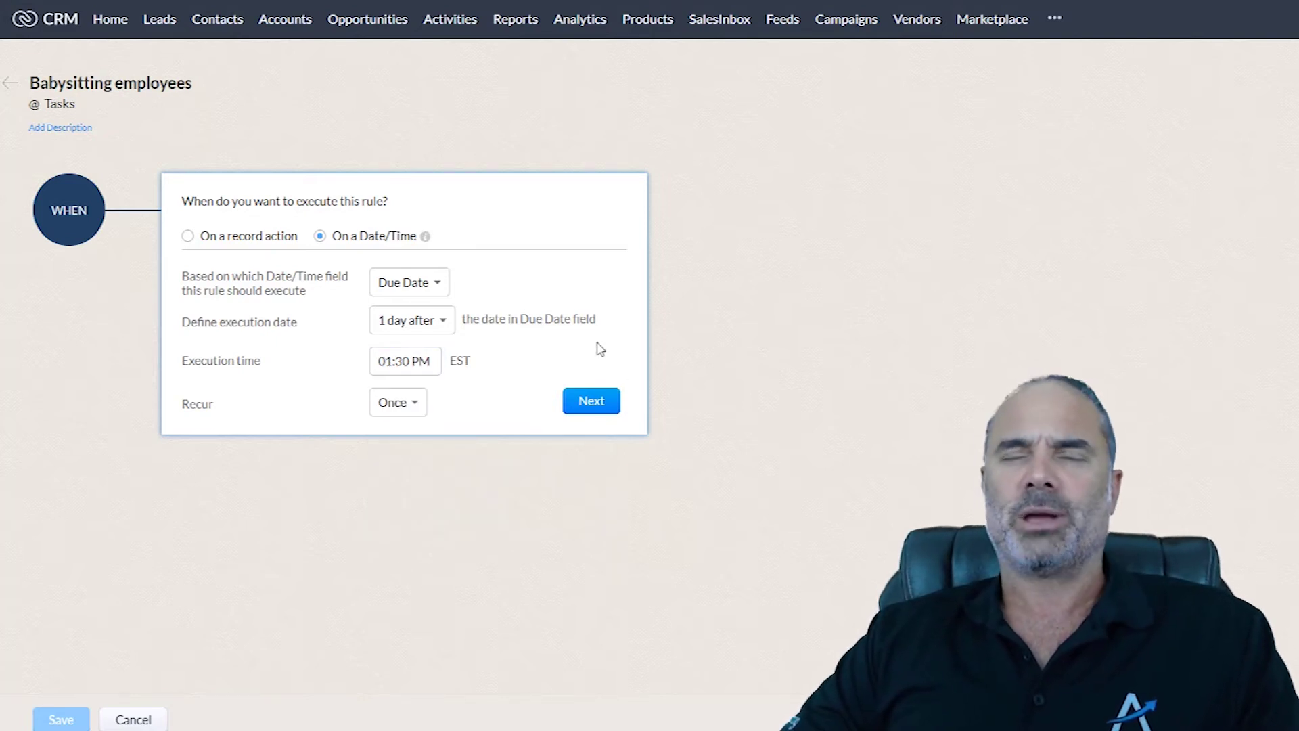
left_click(412, 410)
left_click(443, 384)
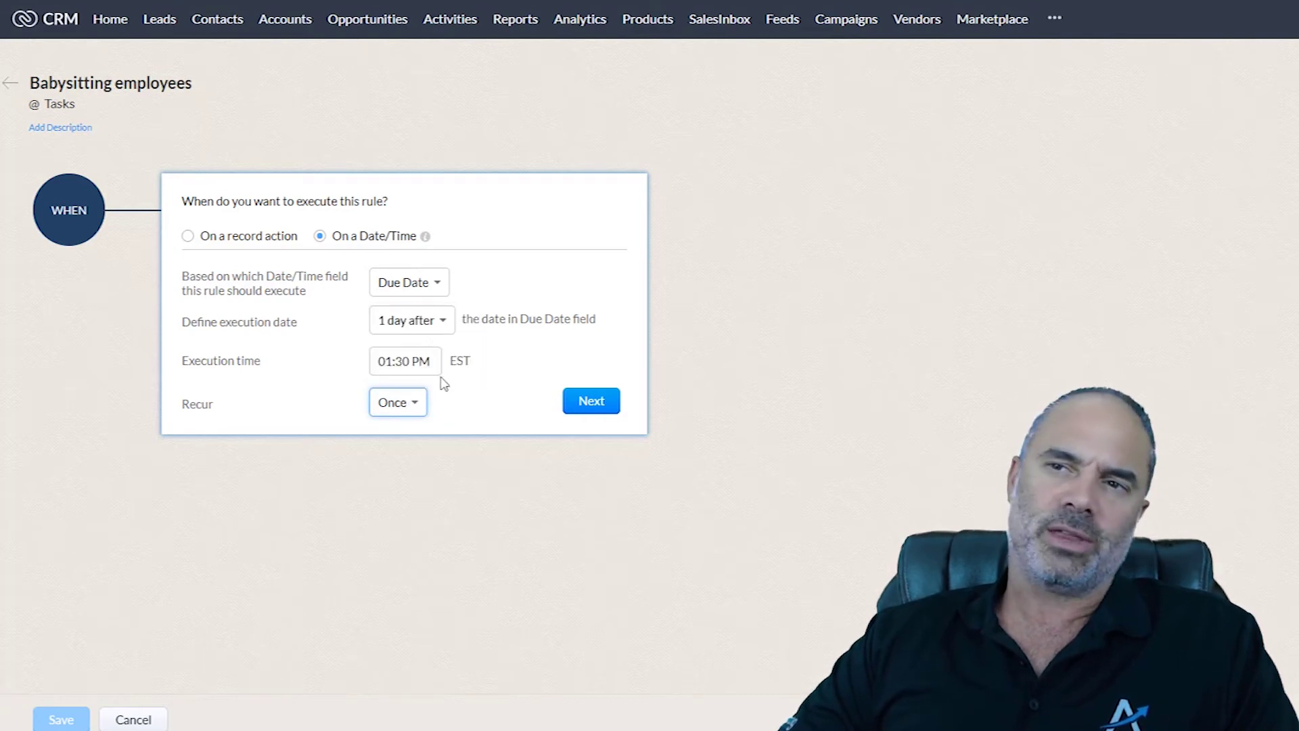
Confirm the trigger and set Condition 1 to Status isn't Completed
left_click(589, 406)
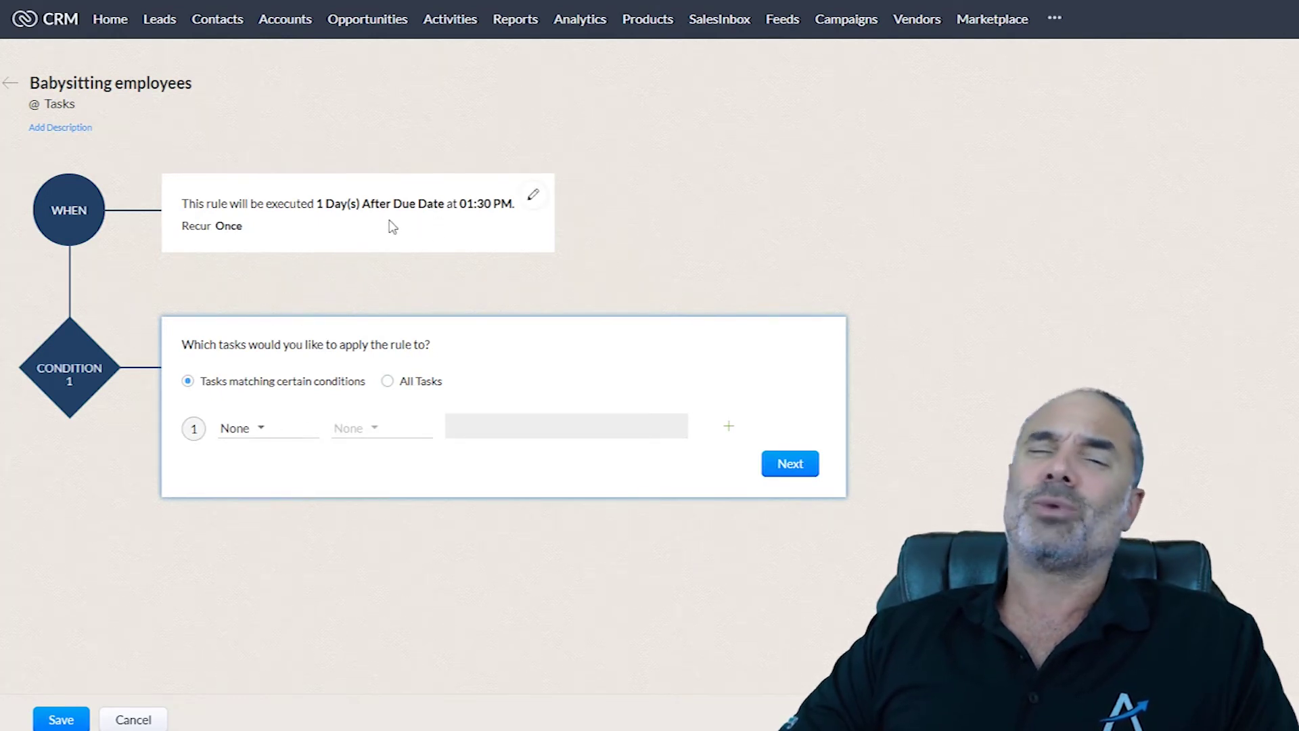
left_click(264, 429)
type("stat")
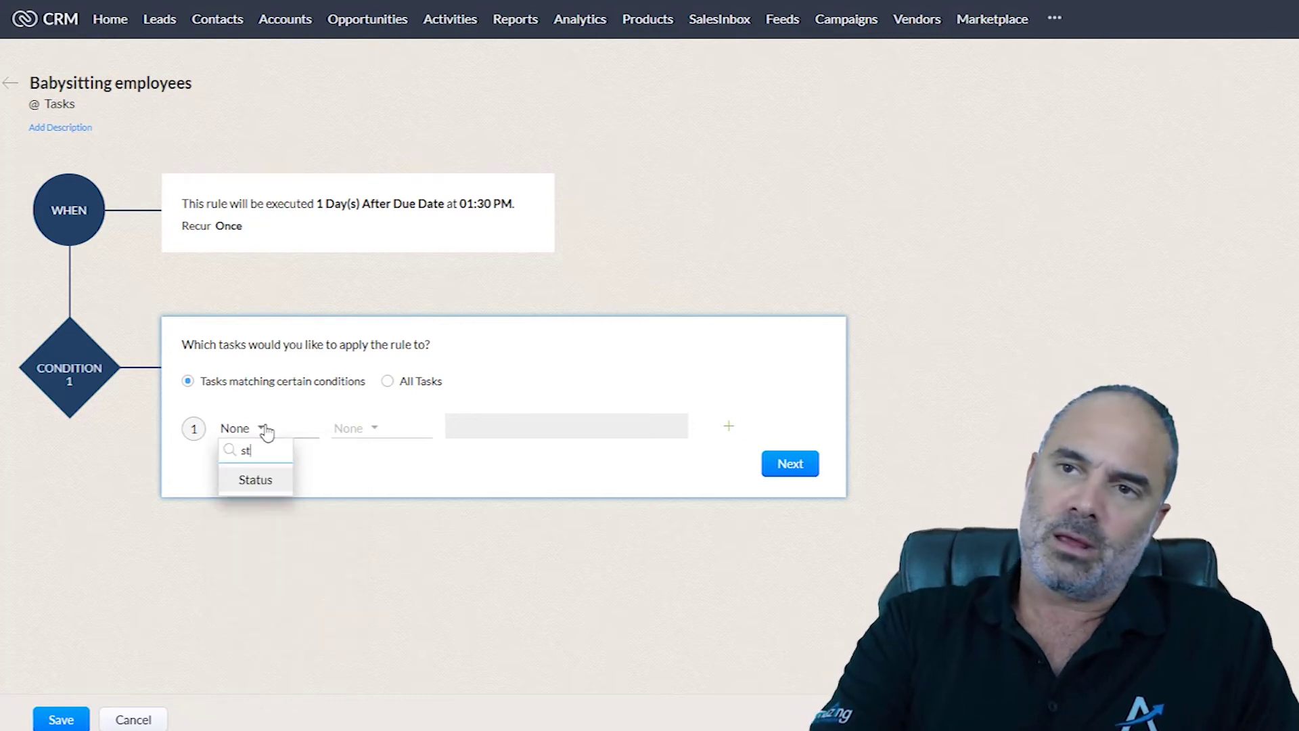
left_click(255, 481)
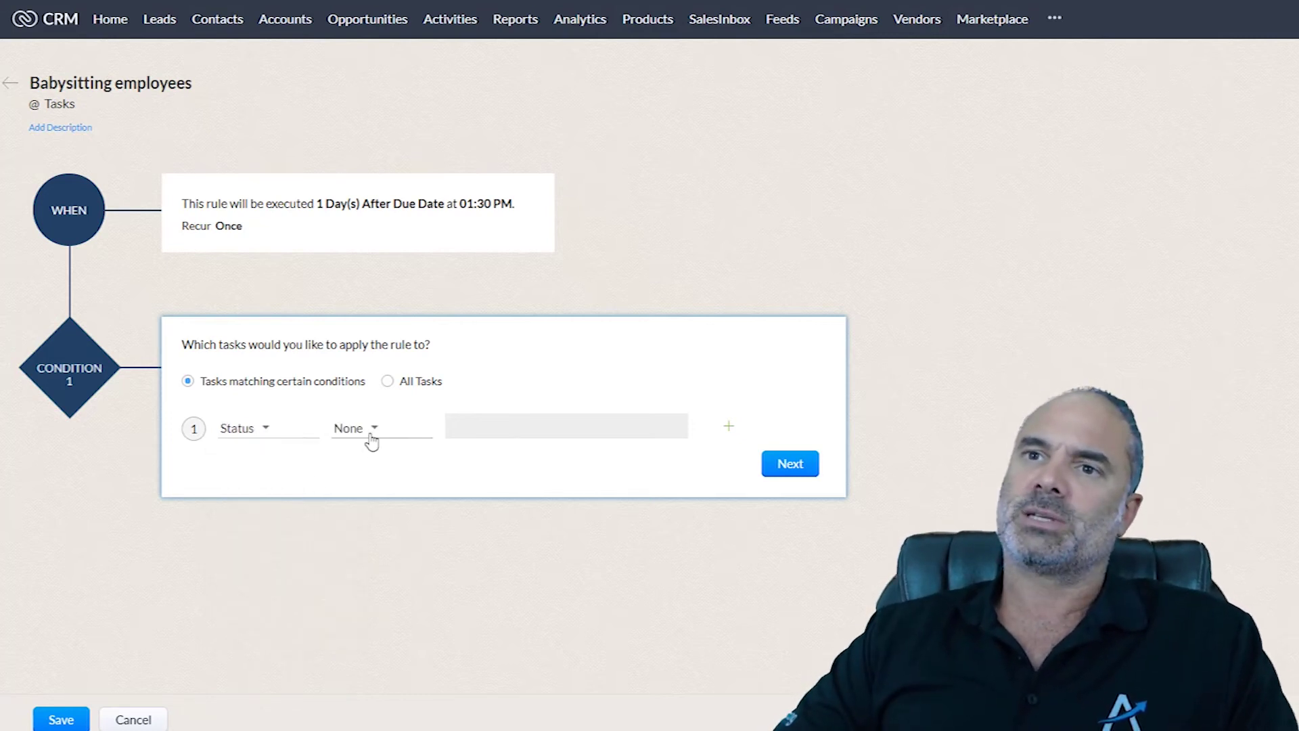
left_click(371, 439)
left_click(389, 500)
left_click(477, 428)
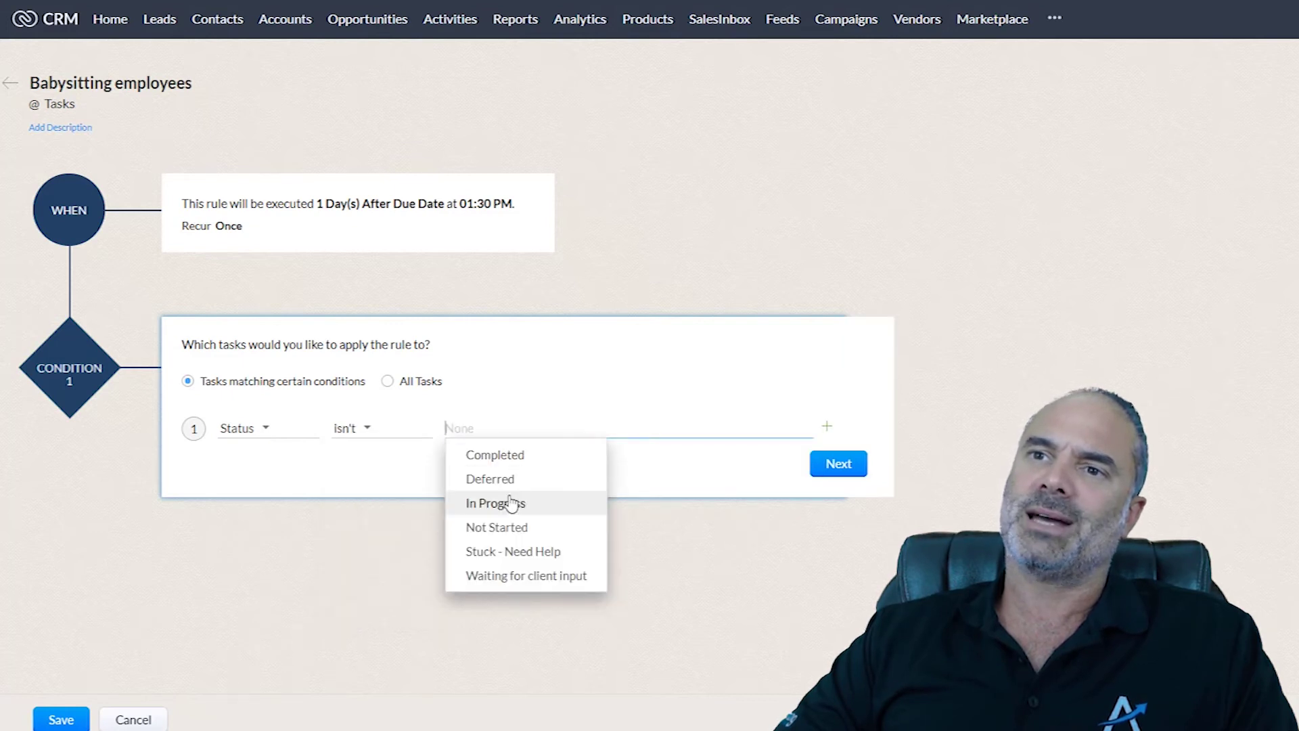
left_click(545, 461)
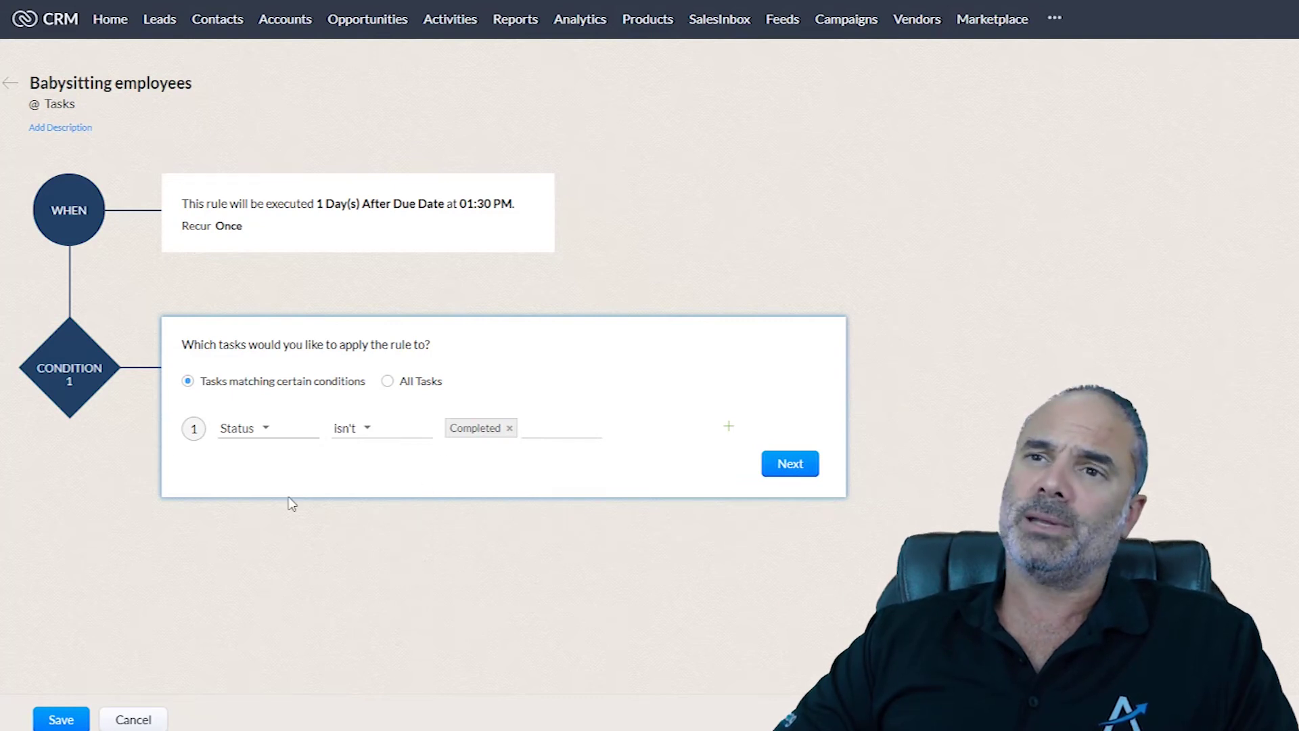
Confirm the condition and bring up the Instant Actions Notify options (via Email / via Zoho Cliq)
left_click(798, 468)
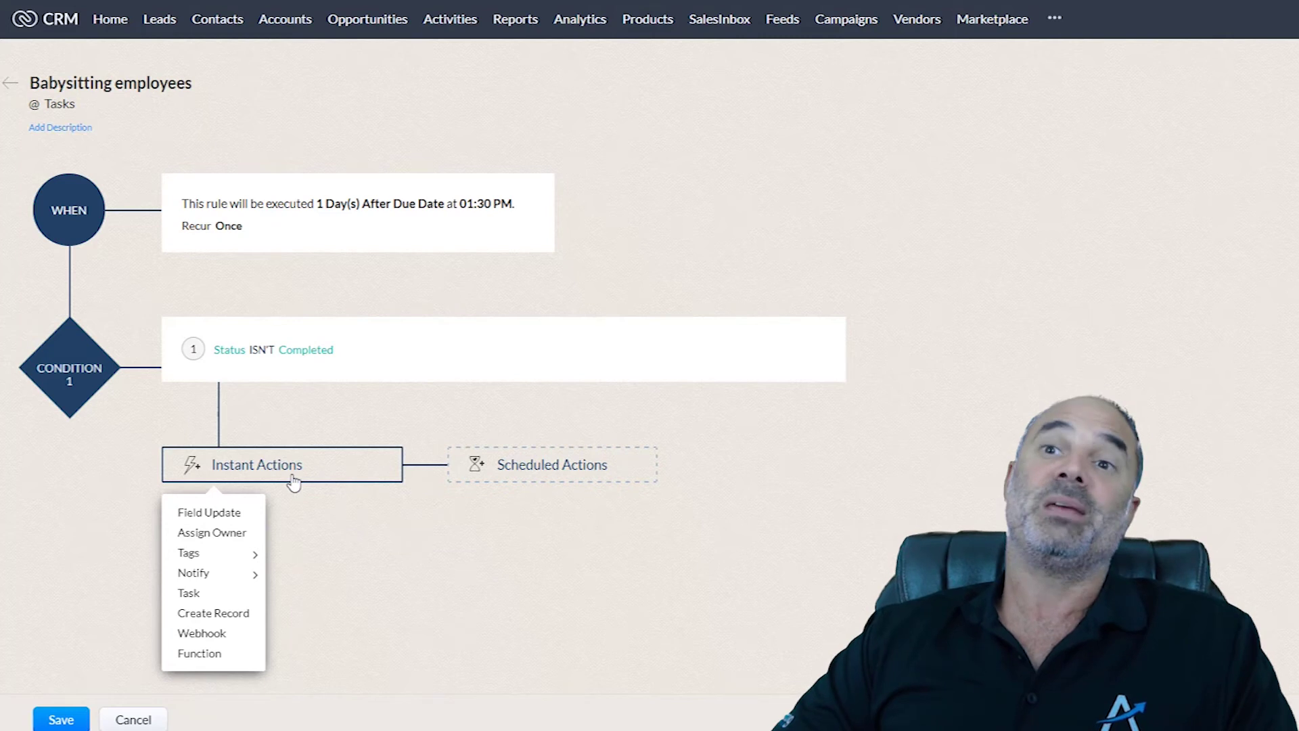
mouse_move(252, 576)
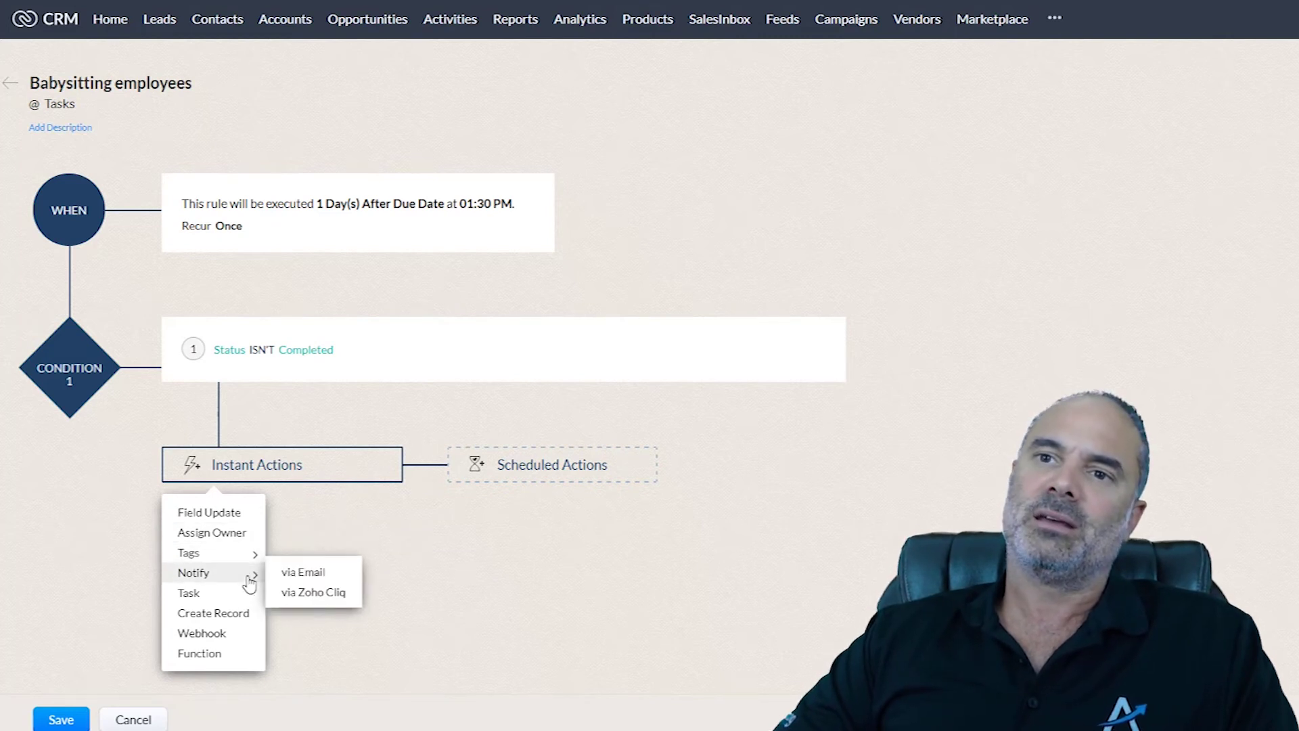
Add a Zoho Cliq notification reading 'Dude, you forgot to close the task' with the task Subject
left_click(333, 598)
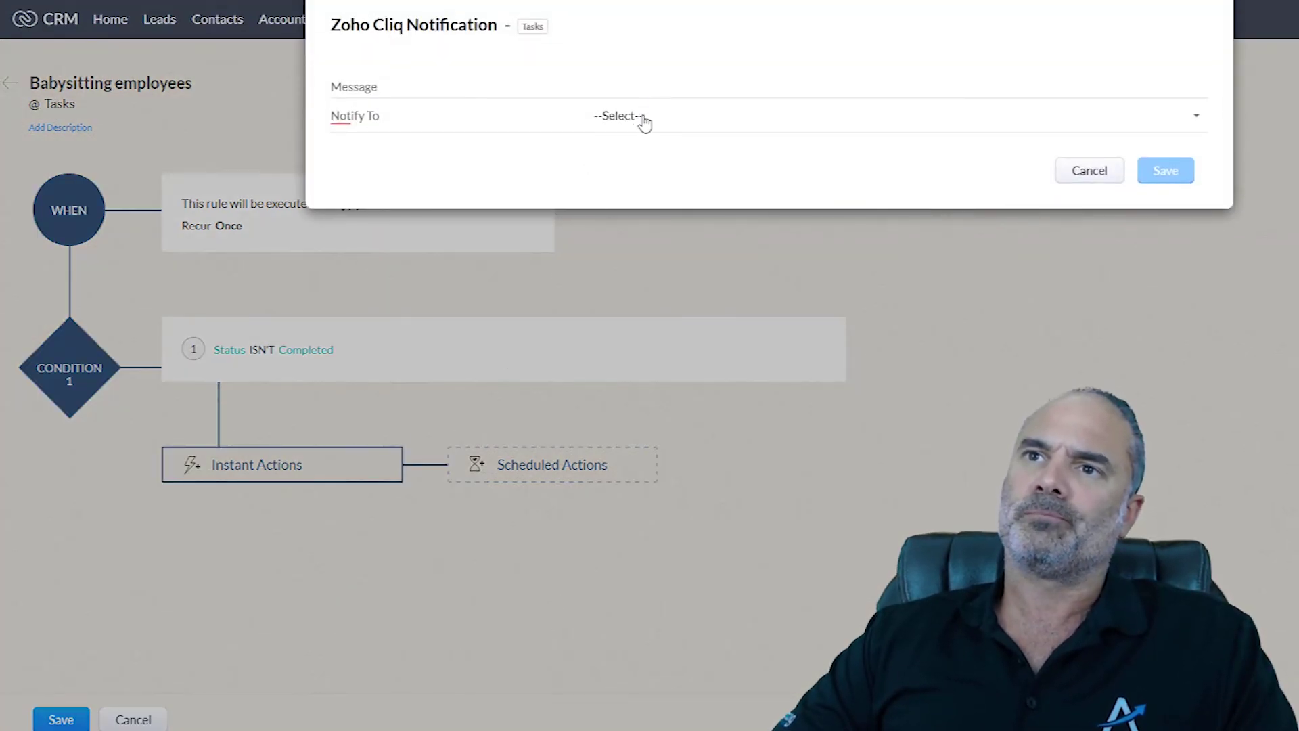
left_click(679, 81)
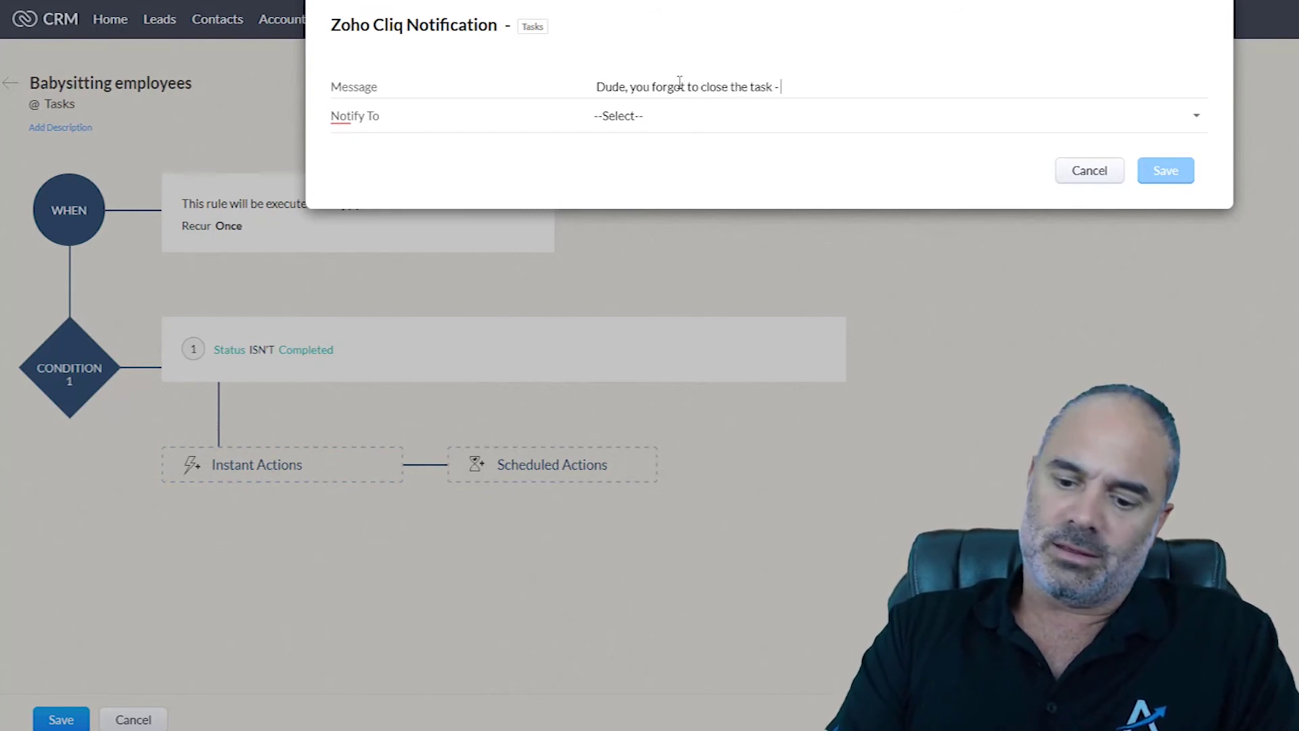
type("#")
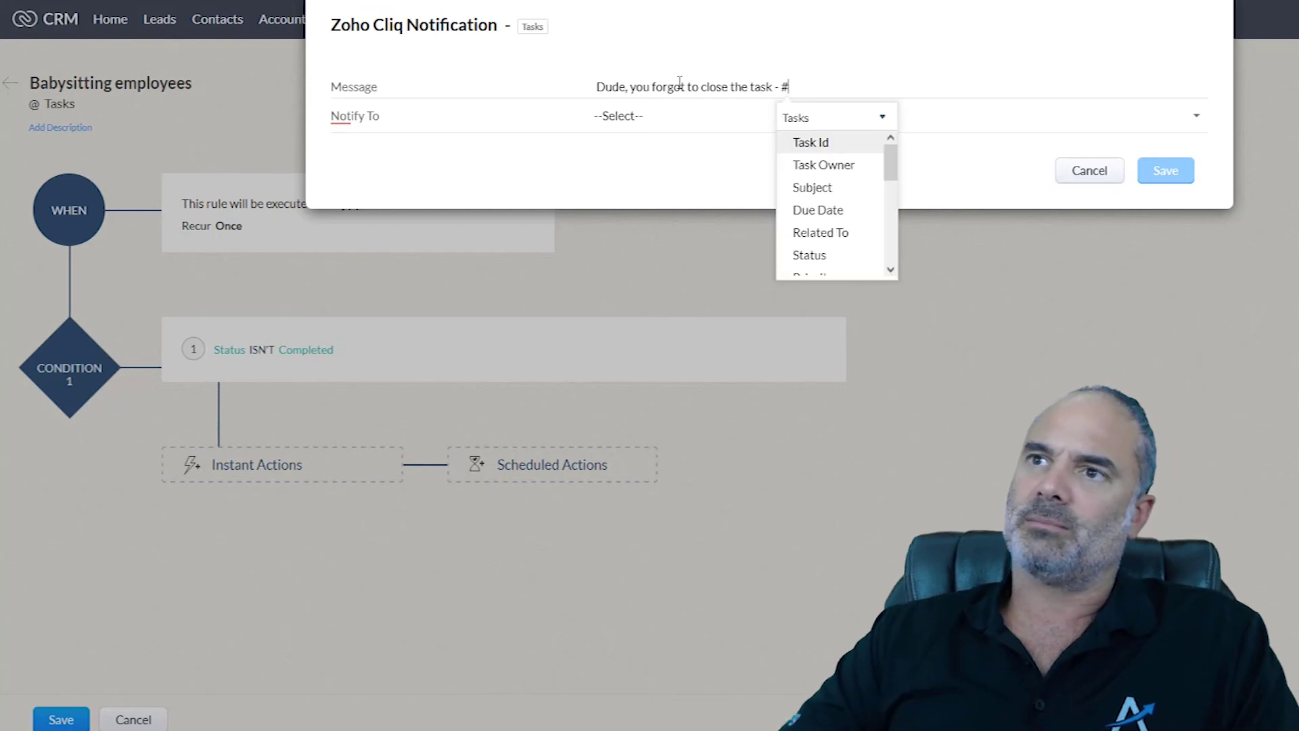
left_click(841, 190)
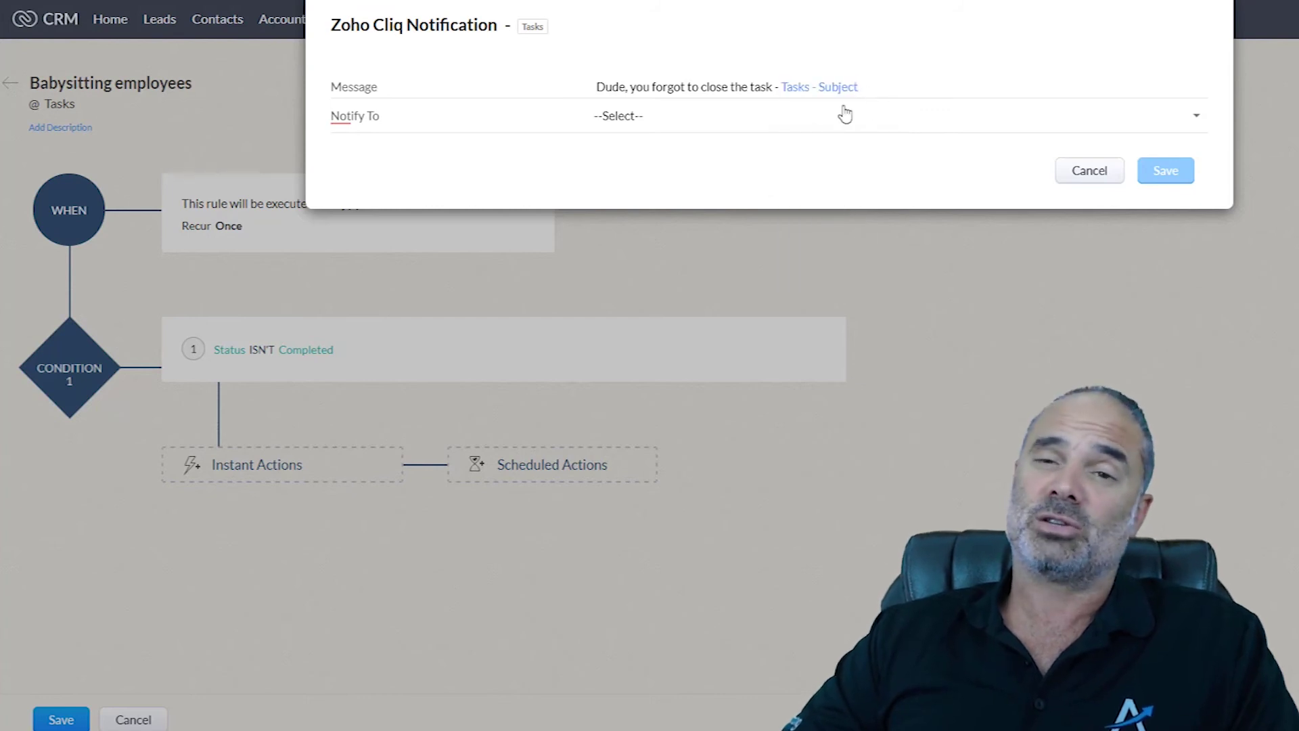
Set the notification recipient to the Tasks module's Owner
left_click(656, 120)
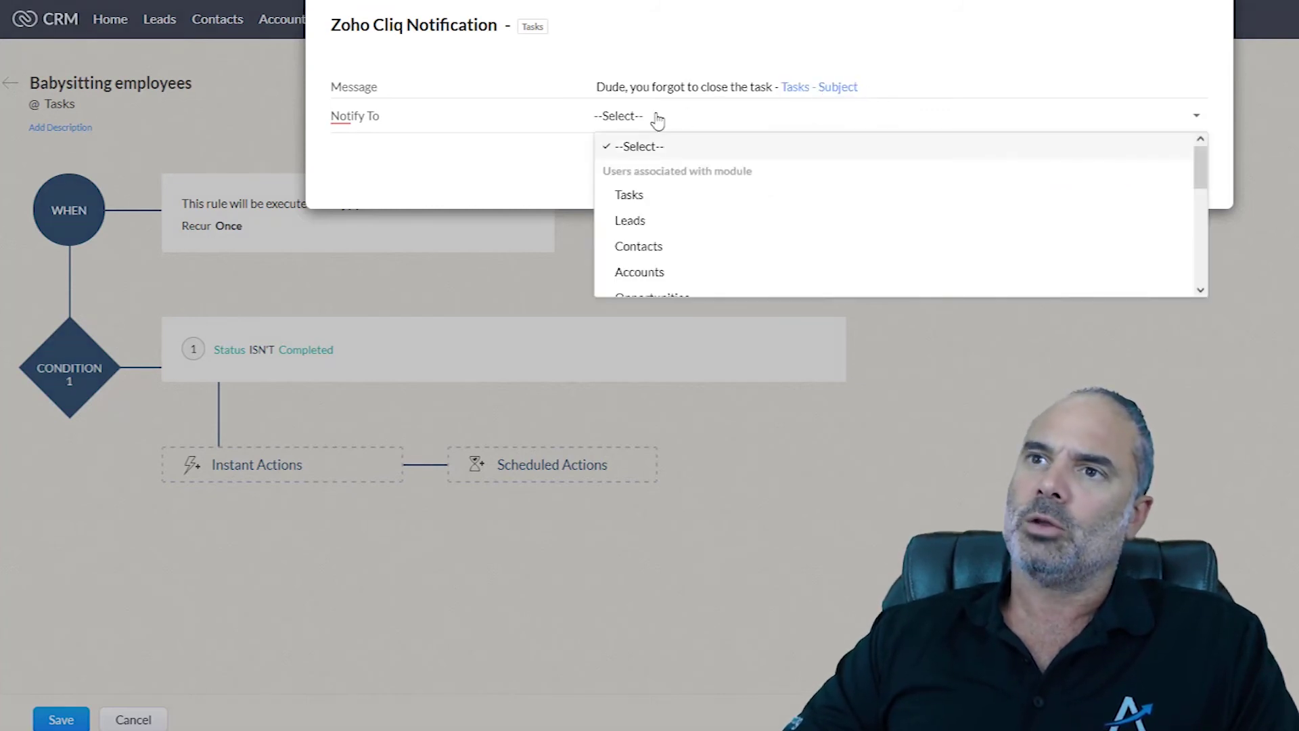
left_click(661, 197)
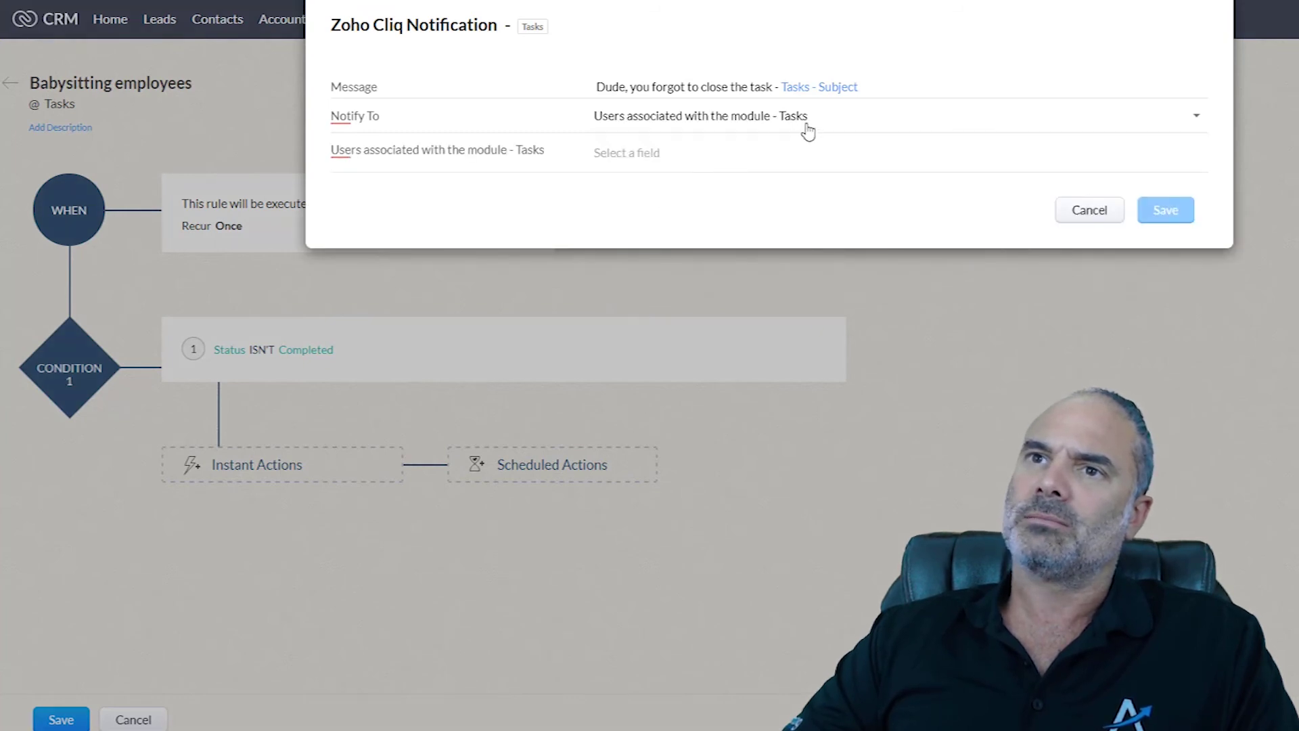
left_click(702, 160)
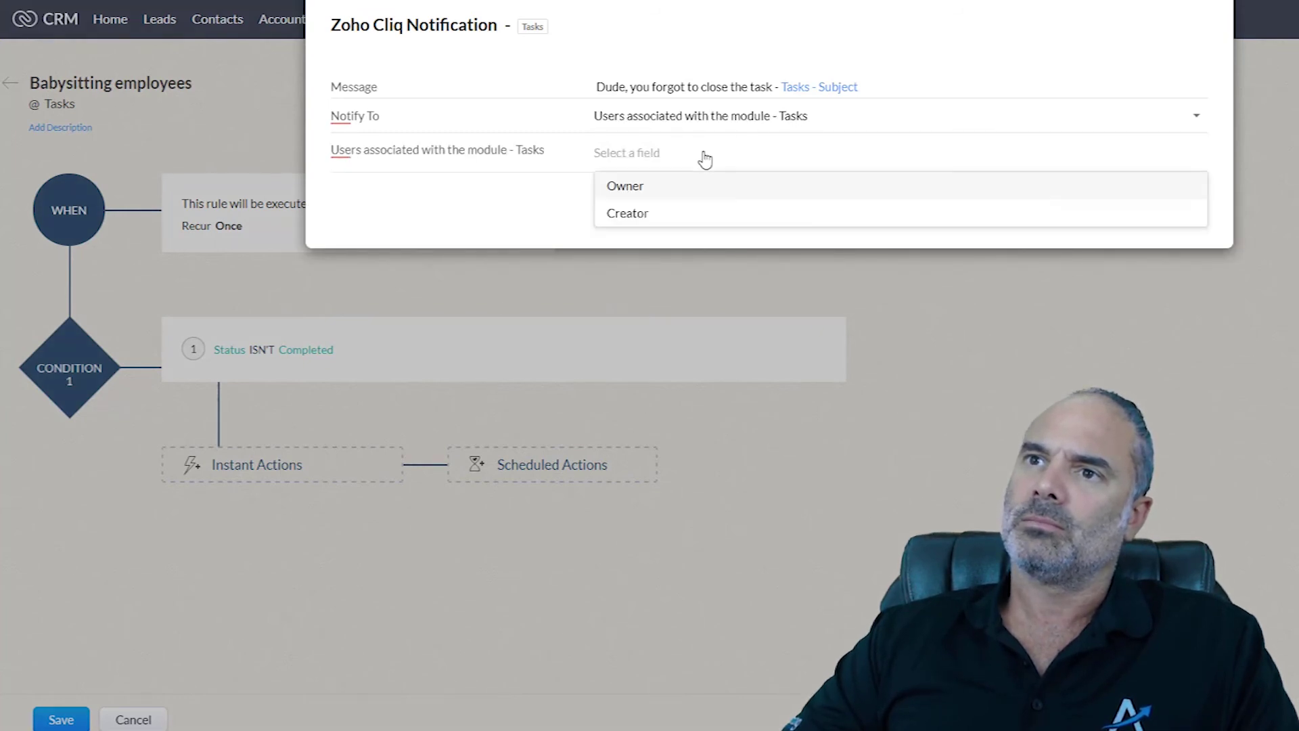
left_click(662, 187)
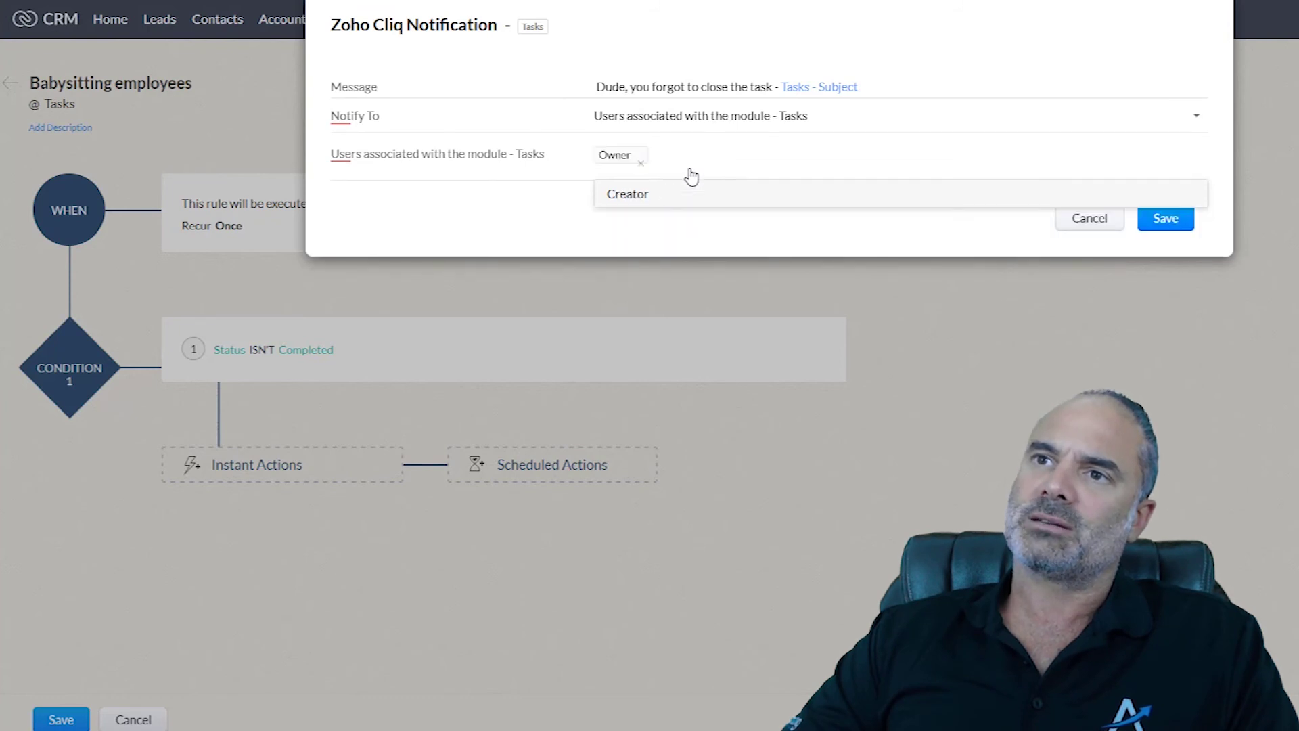
left_click(685, 238)
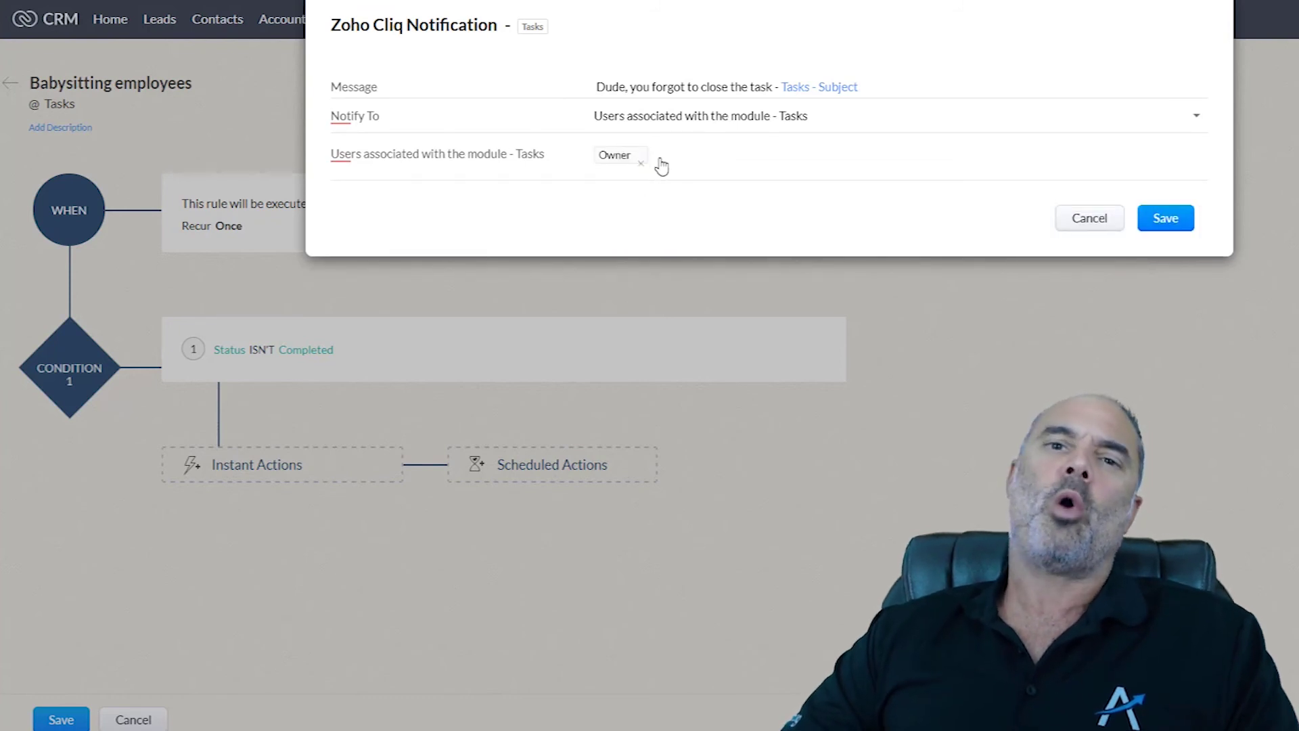
Save the Cliq notification and add a scheduled action executing 1 Day(s) after trigger
left_click(1165, 218)
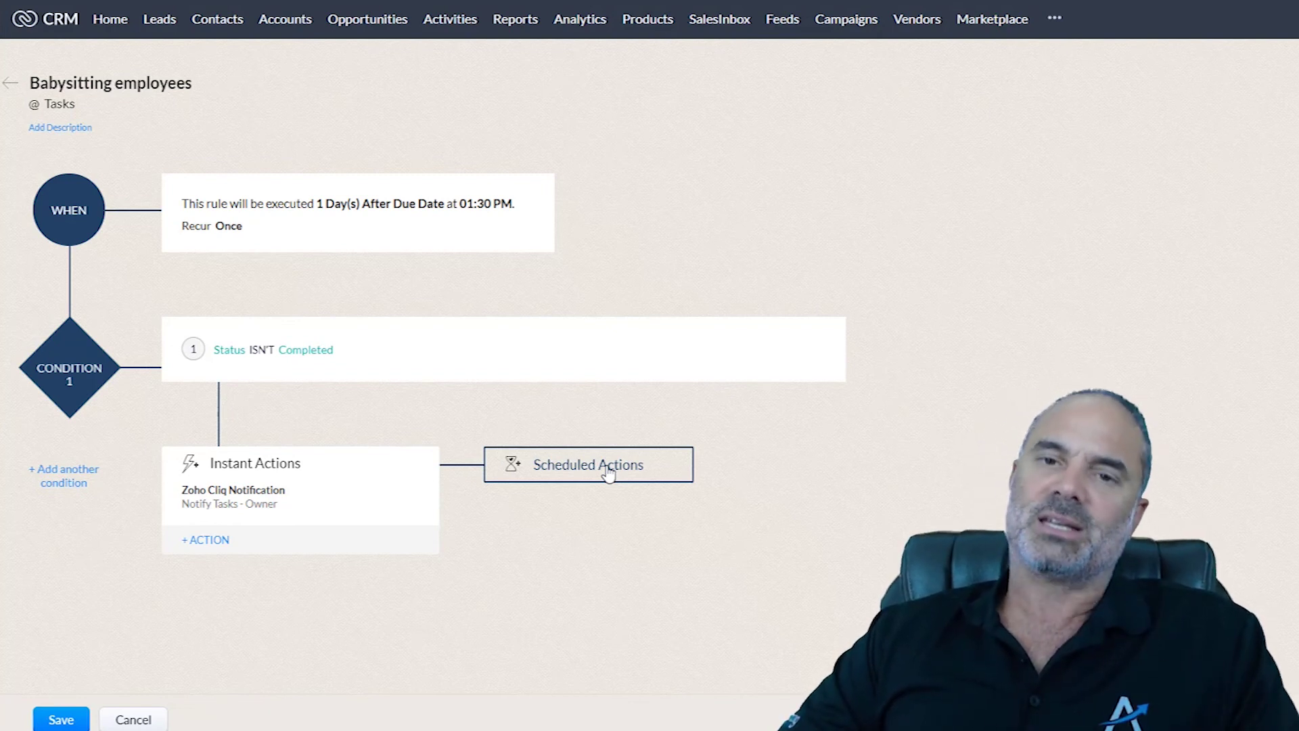
left_click(606, 469)
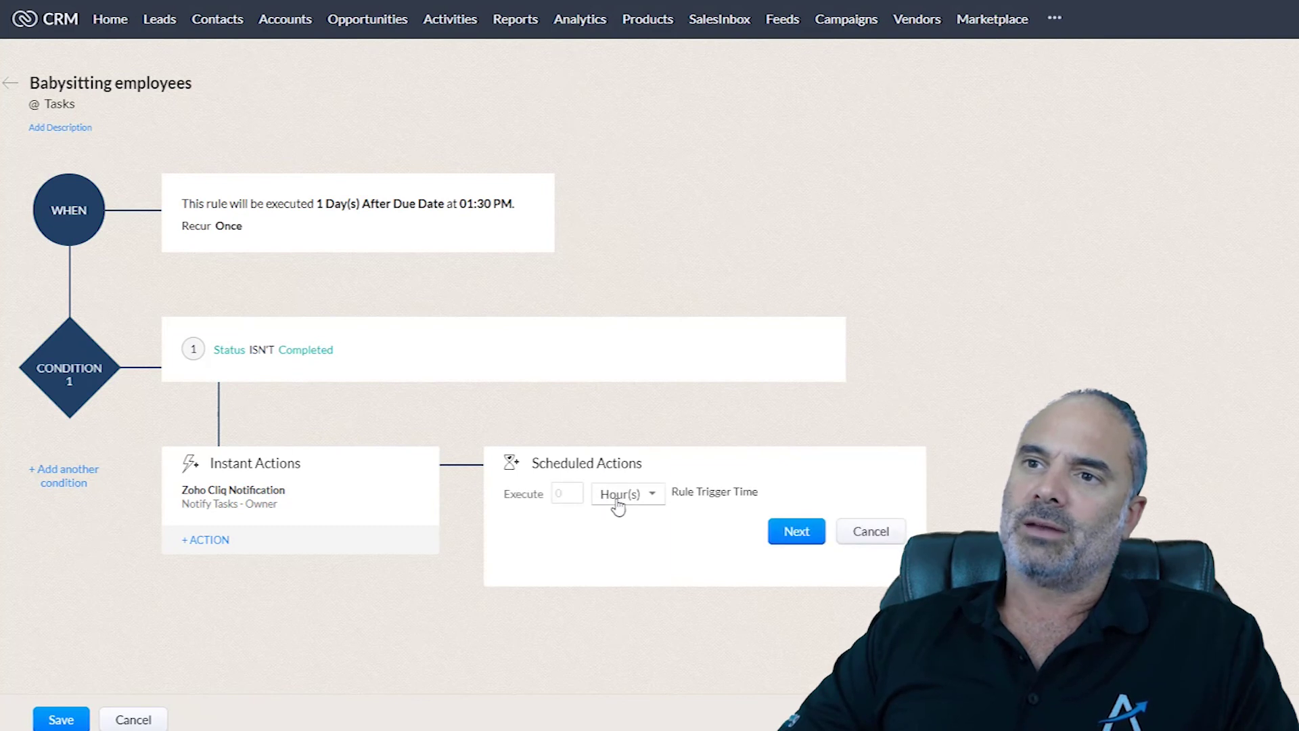
left_click(617, 505)
left_click(644, 545)
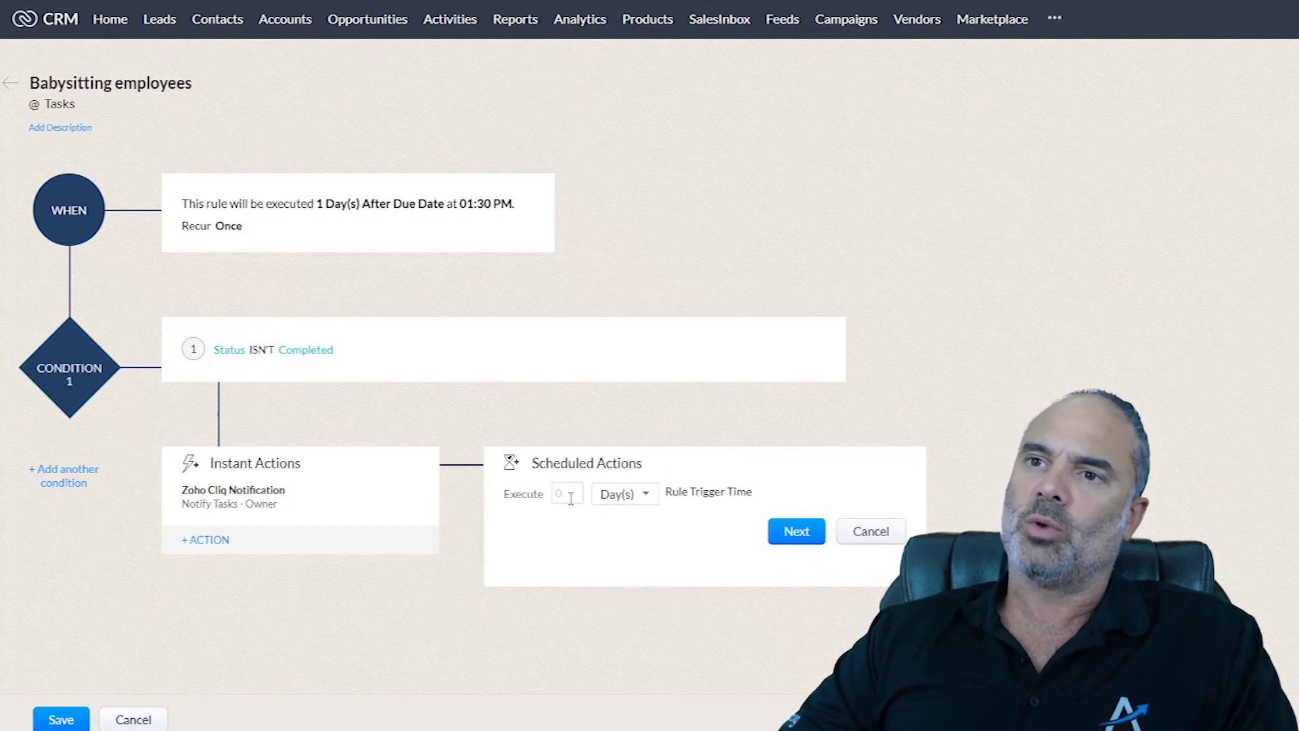
left_click(570, 499)
type("1")
left_click(796, 531)
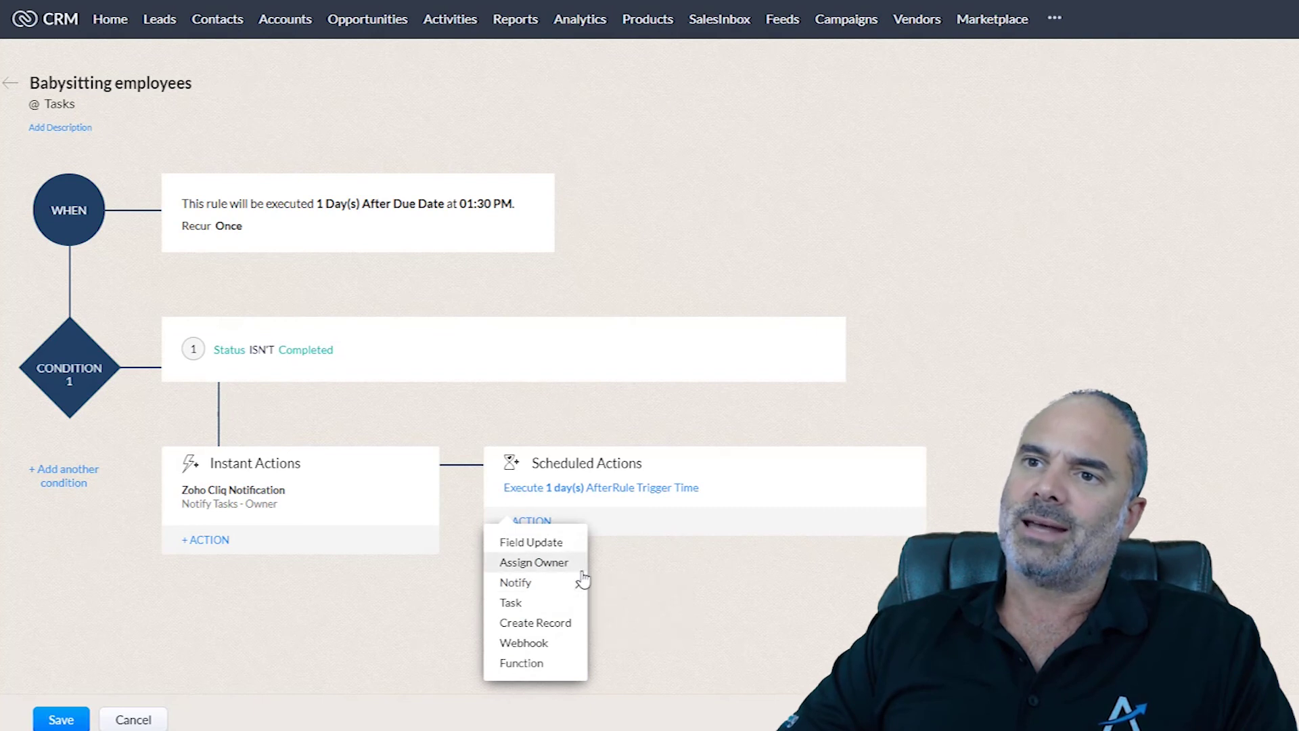
Start a Zoho Cliq notification for the scheduled action, then cancel it
mouse_move(581, 582)
left_click(622, 619)
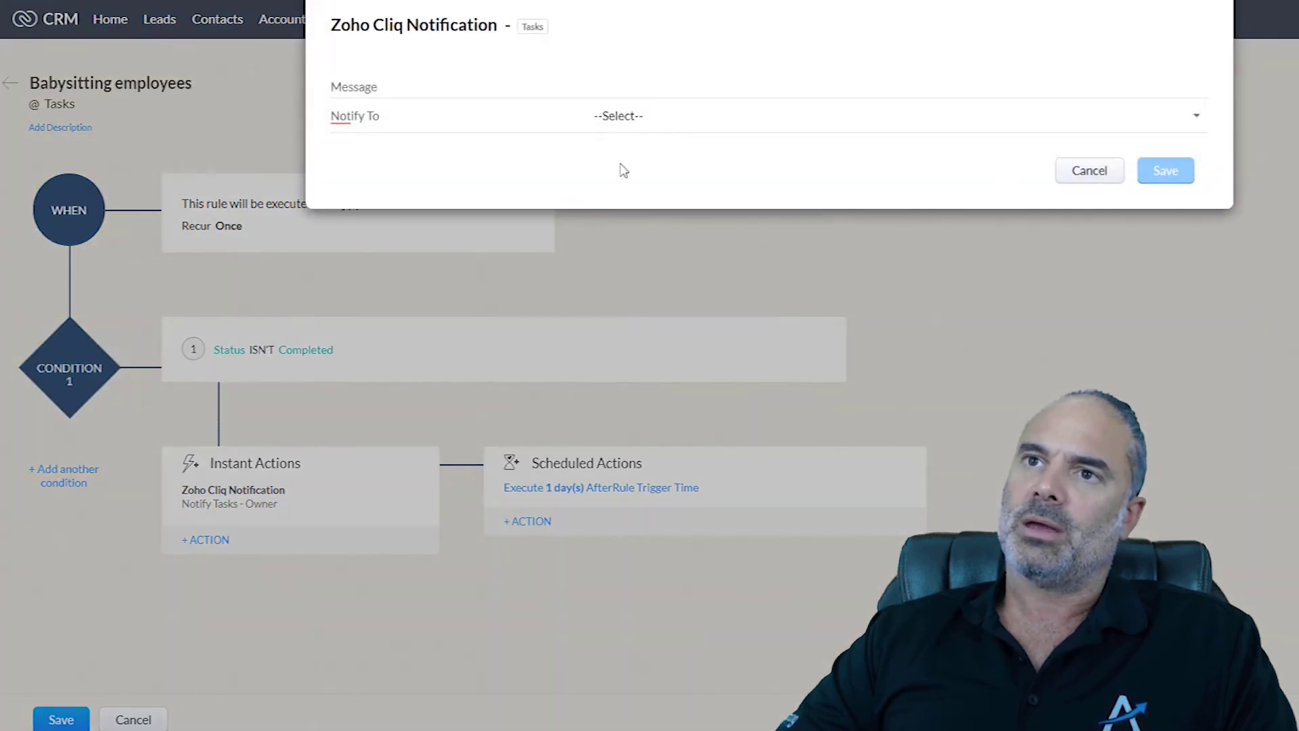
left_click(1093, 174)
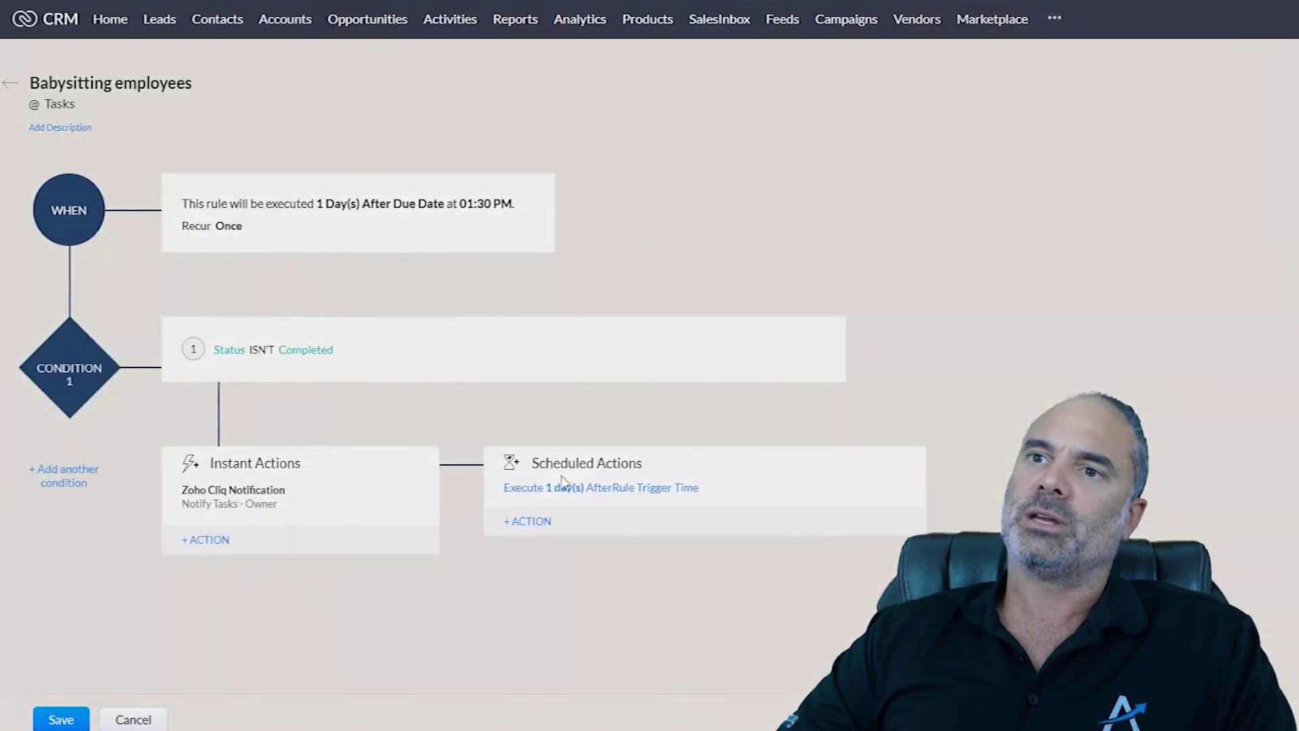